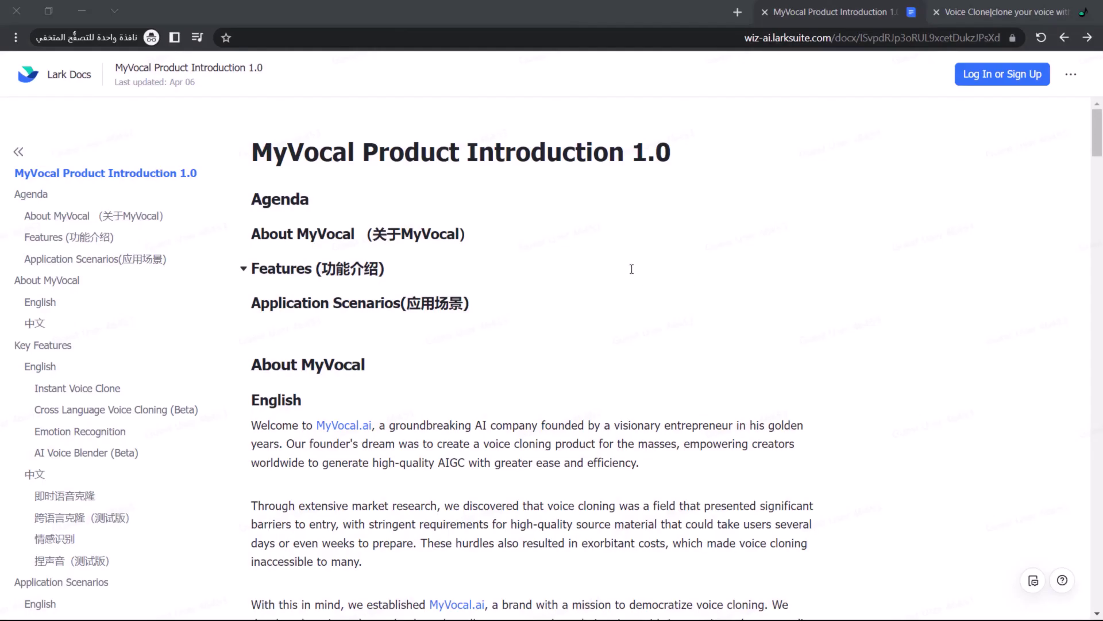
Scroll down and play the Carbin B cloned voice demo clip.
{"action": "scroll", "coordinate": [631, 273], "scroll_direction": "down", "scroll_amount": 10}
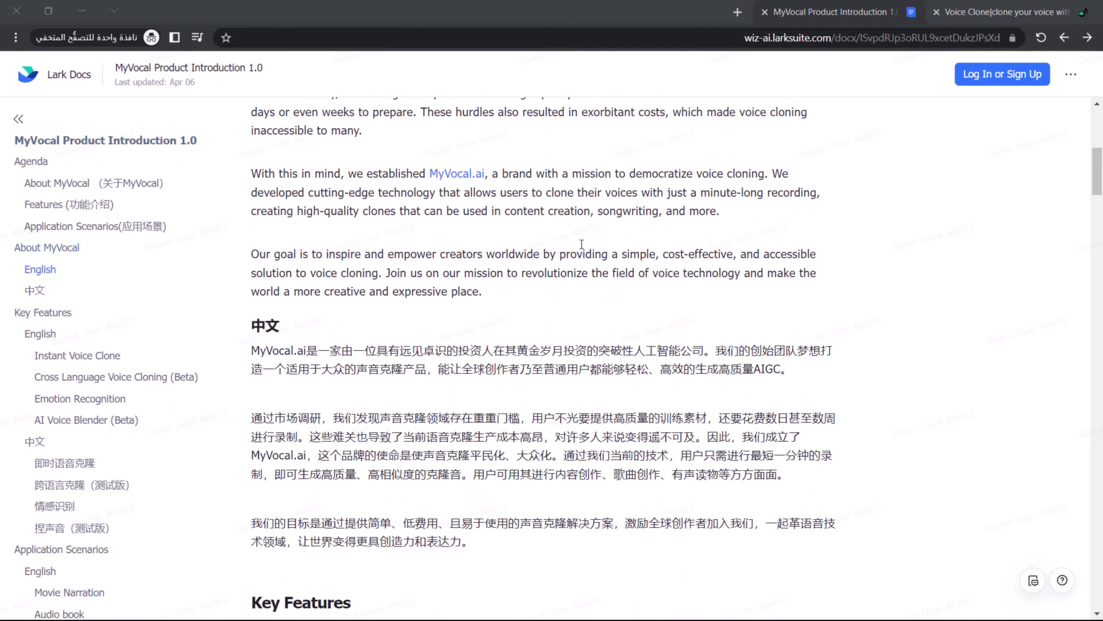
{"action": "scroll", "coordinate": [582, 244], "scroll_direction": "down", "scroll_amount": 9}
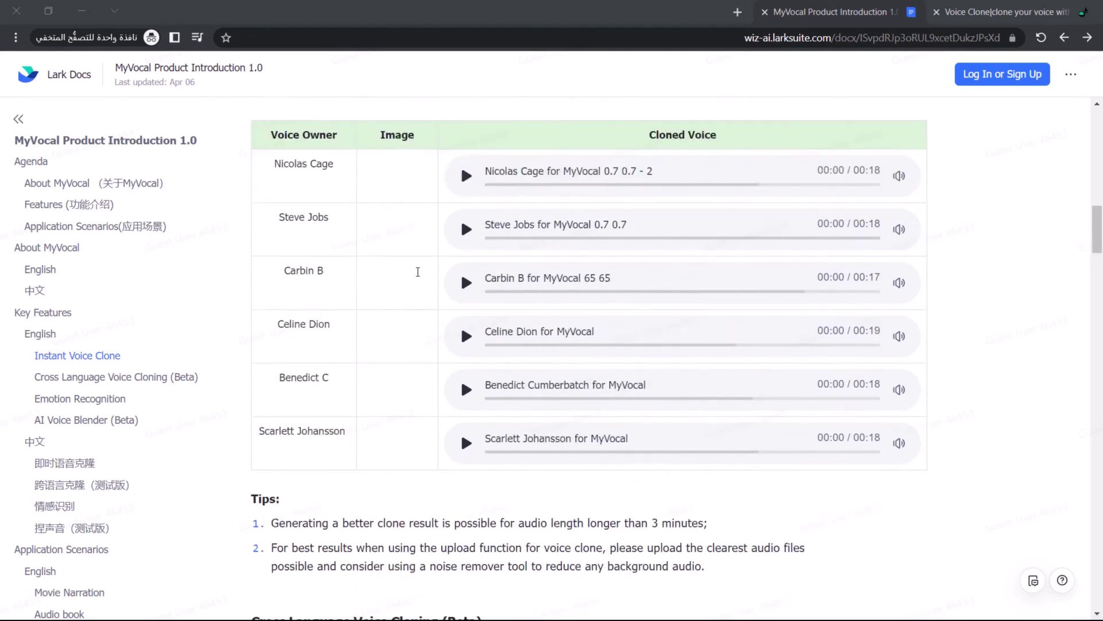
{"action": "left_click", "coordinate": [465, 286]}
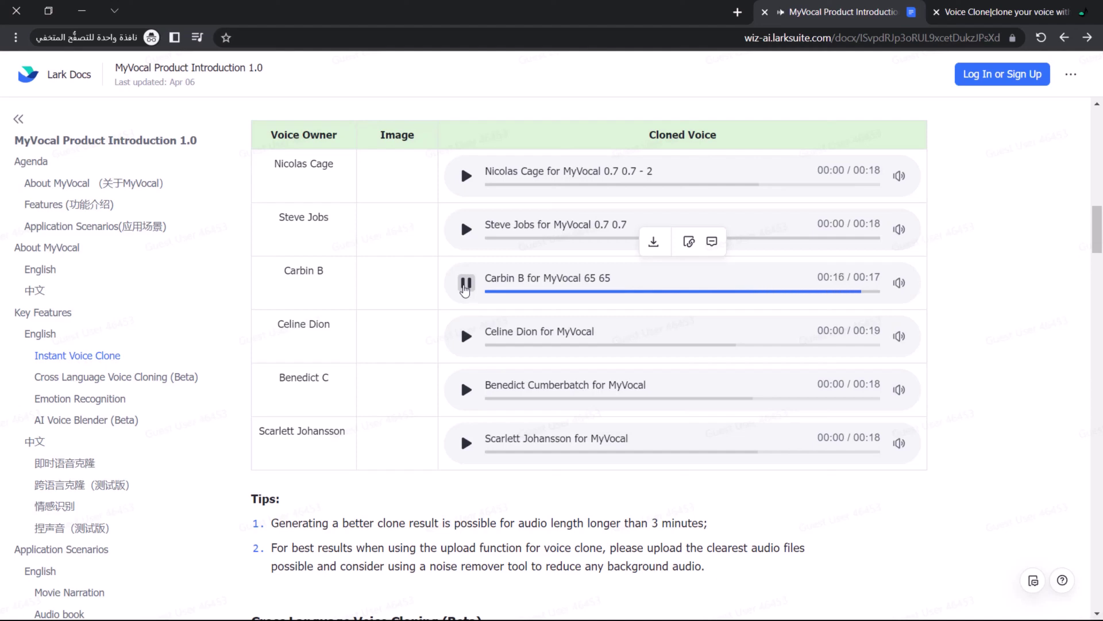
Play the Shuaishuai cloned voice demo, then scroll on to the AI Voice Blender section.
{"action": "scroll", "coordinate": [414, 310], "scroll_direction": "down", "scroll_amount": 5}
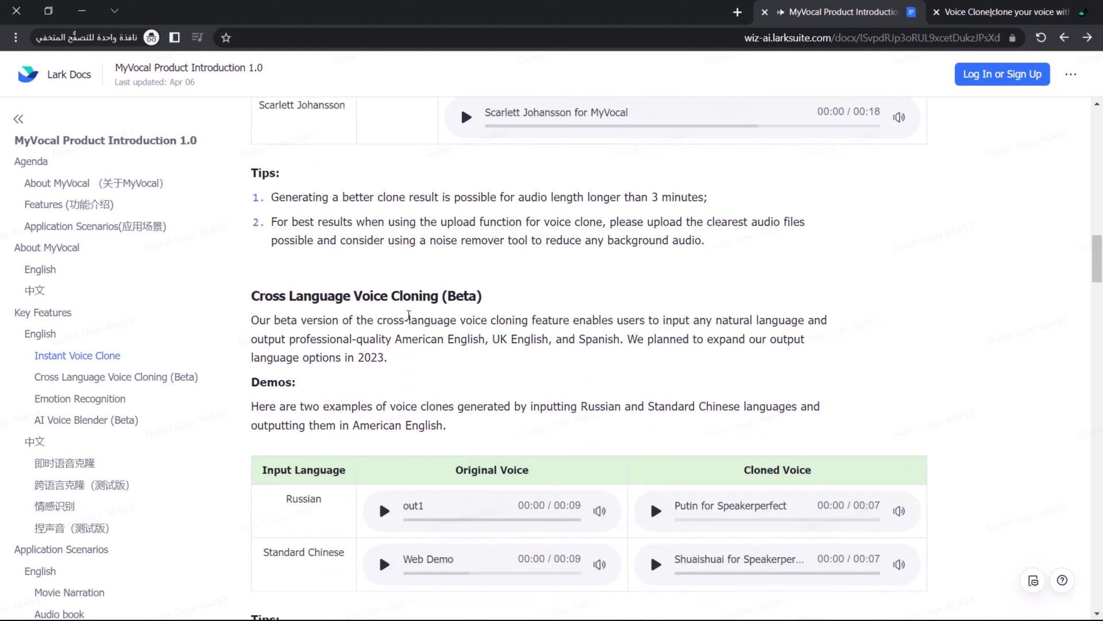
{"action": "scroll", "coordinate": [416, 322], "scroll_direction": "down", "scroll_amount": 5}
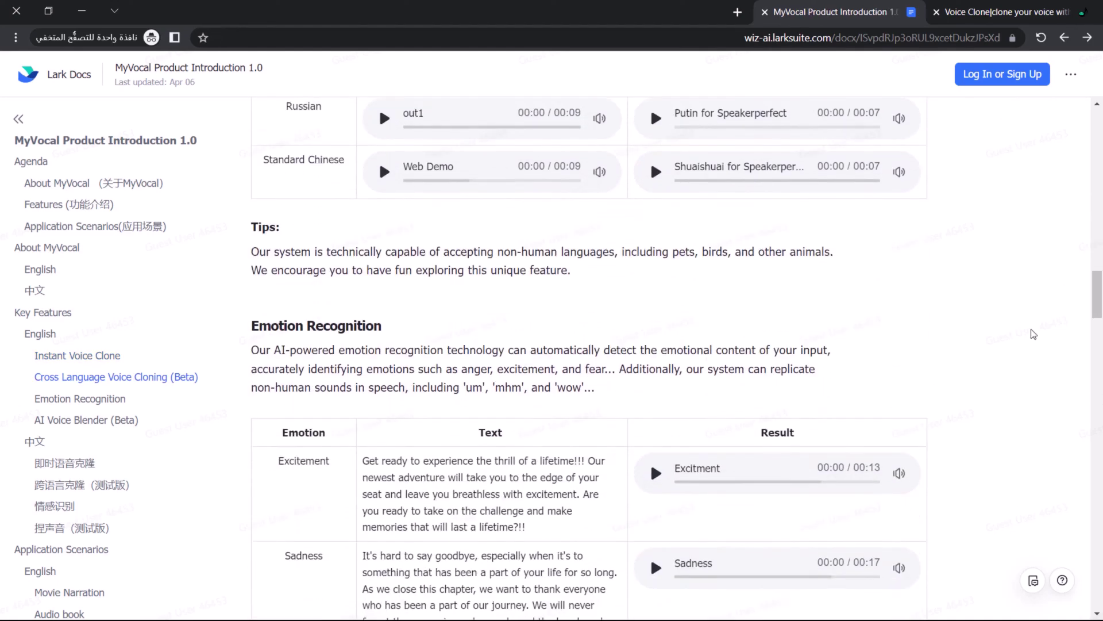
{"action": "left_click", "coordinate": [656, 171]}
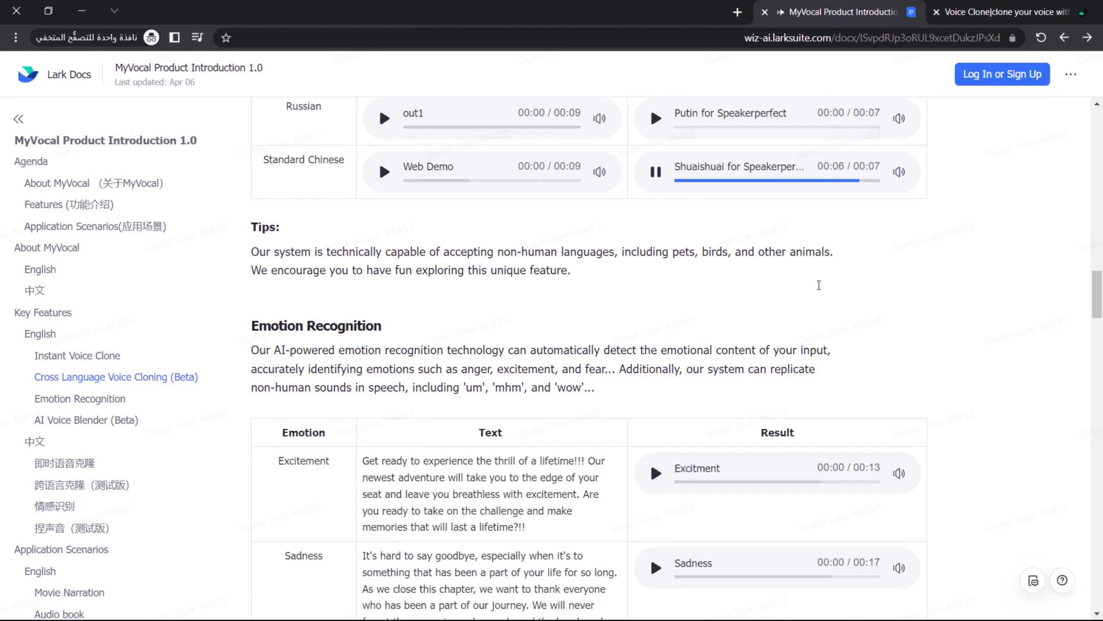
{"action": "scroll", "coordinate": [819, 285], "scroll_direction": "down", "scroll_amount": 5}
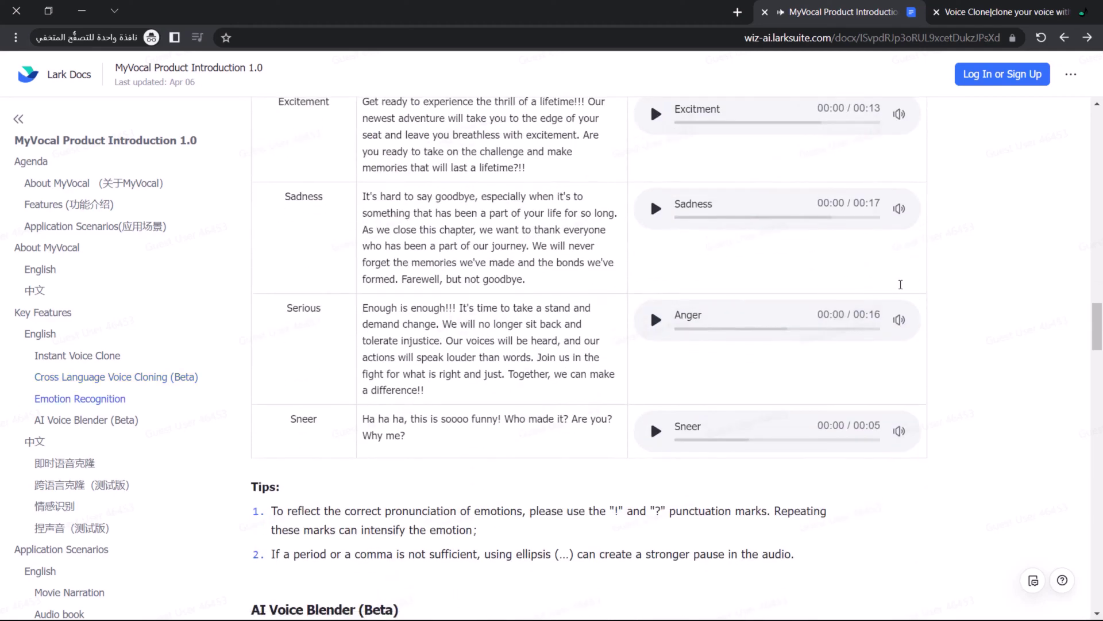
{"action": "scroll", "coordinate": [900, 285], "scroll_direction": "down", "scroll_amount": 6}
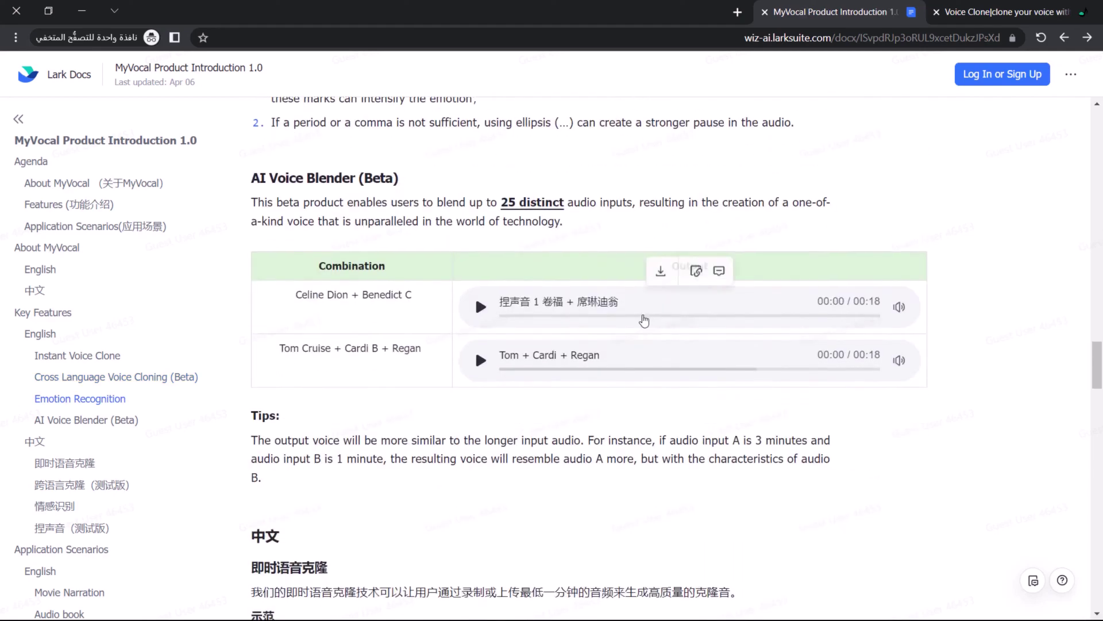
Play the Tom + Cardi + Regan blended clip, then scroll to the Audio book section and Comments.
{"action": "scroll", "coordinate": [644, 321], "scroll_direction": "down", "scroll_amount": 1}
{"action": "left_click", "coordinate": [481, 361]}
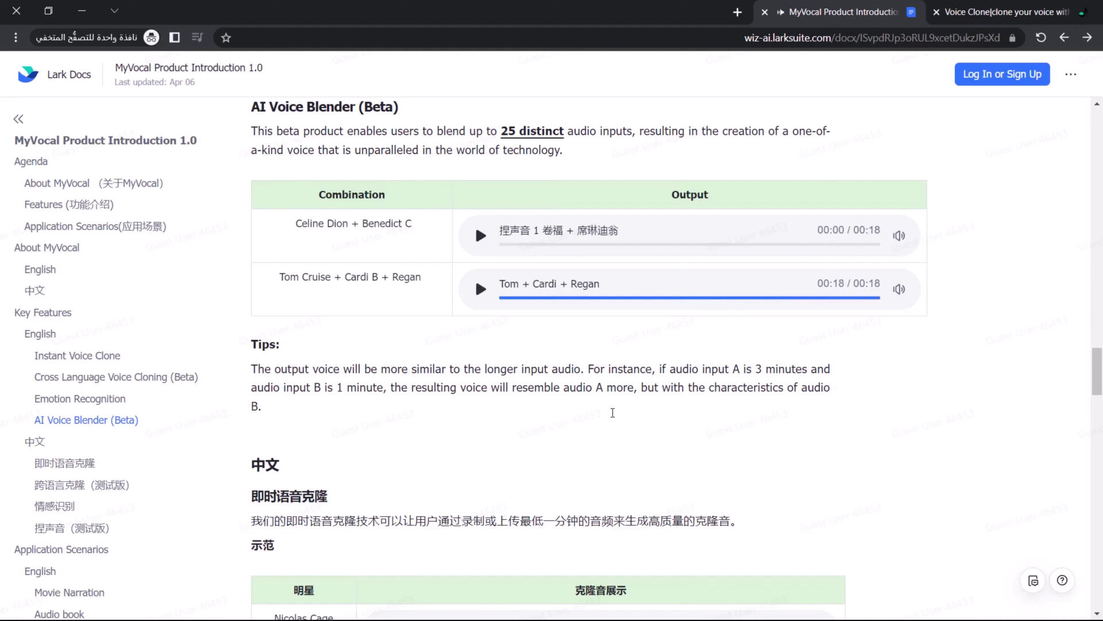
{"action": "scroll", "coordinate": [612, 413], "scroll_direction": "down", "scroll_amount": 15}
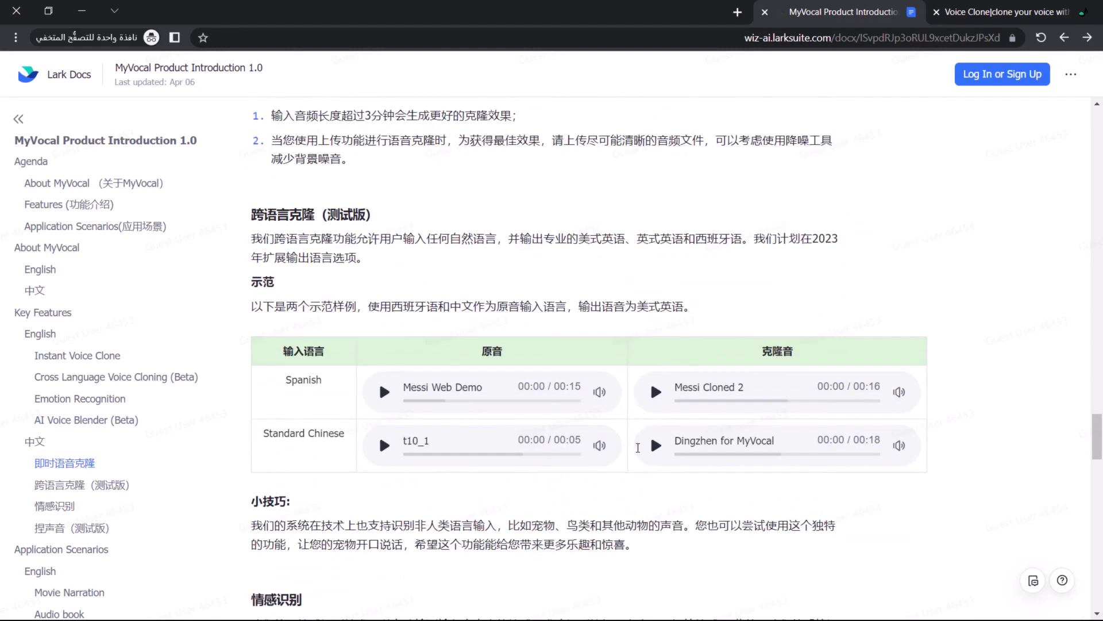
{"action": "scroll", "coordinate": [638, 448], "scroll_direction": "down", "scroll_amount": 6}
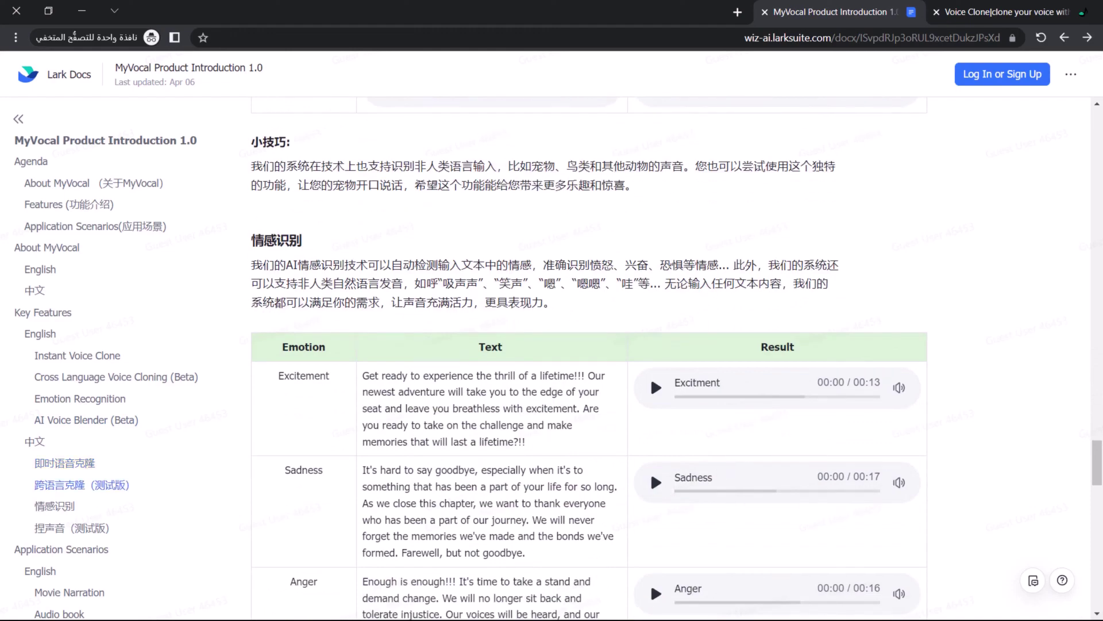
{"action": "scroll", "coordinate": [635, 521], "scroll_direction": "down", "scroll_amount": 12}
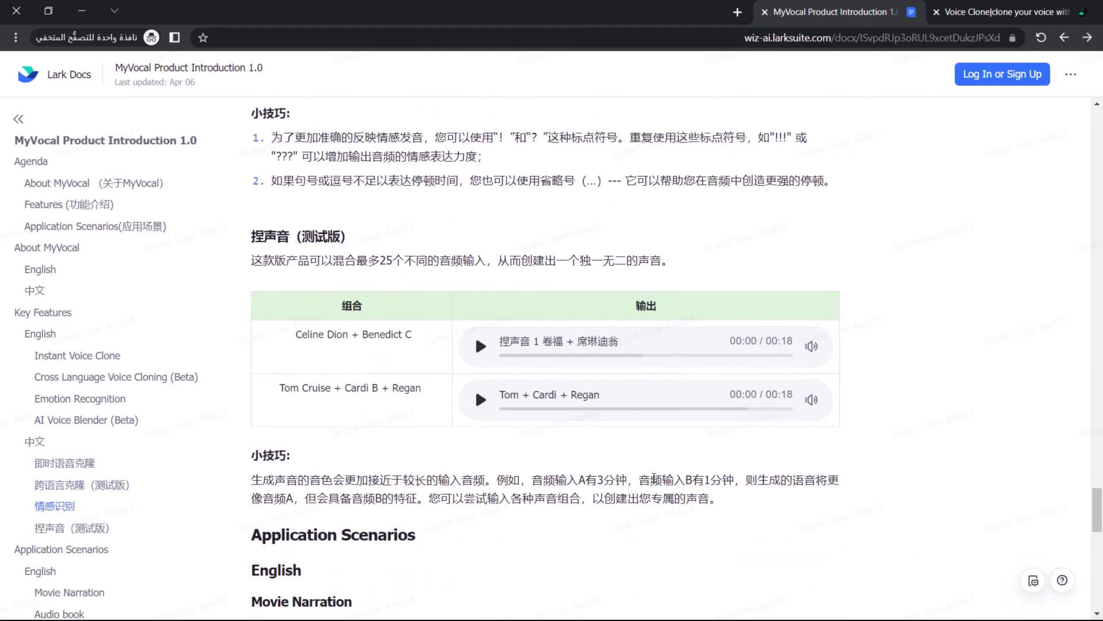
{"action": "scroll", "coordinate": [653, 473], "scroll_direction": "down", "scroll_amount": 5}
{"action": "scroll", "coordinate": [653, 475], "scroll_direction": "down", "scroll_amount": 3}
{"action": "scroll", "coordinate": [587, 477], "scroll_direction": "down", "scroll_amount": 9}
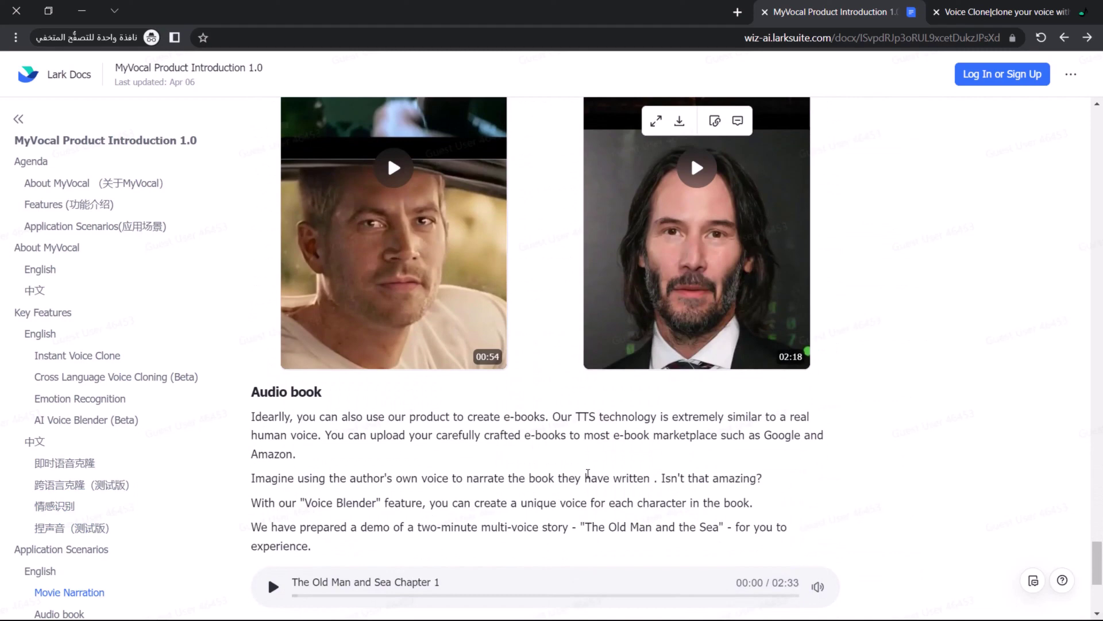
{"action": "scroll", "coordinate": [588, 472], "scroll_direction": "down", "scroll_amount": 1}
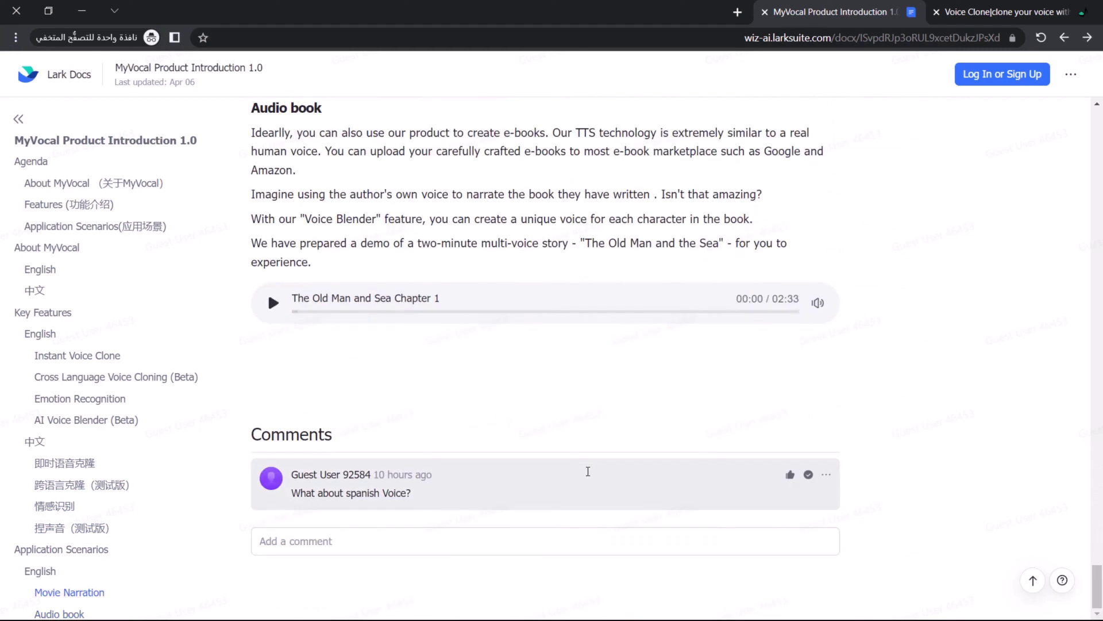
Close the Lark Docs tab with Ctrl+W and open the MyVocal.AI account menu.
{"action": "key", "text": "ctrl+w"}
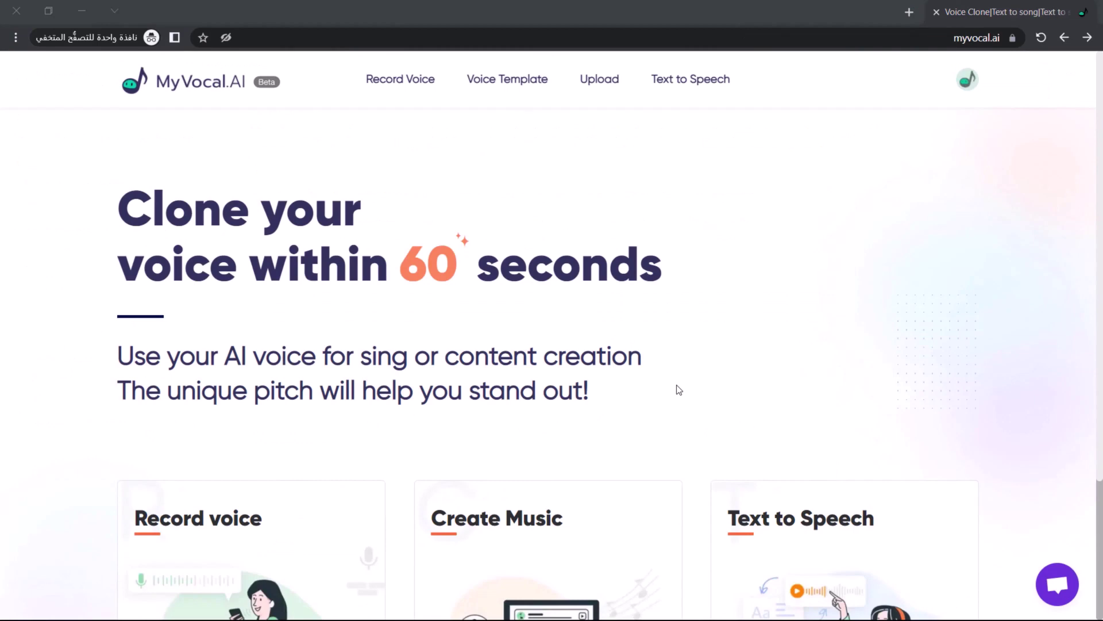
{"action": "scroll", "coordinate": [715, 350], "scroll_direction": "down", "scroll_amount": 3}
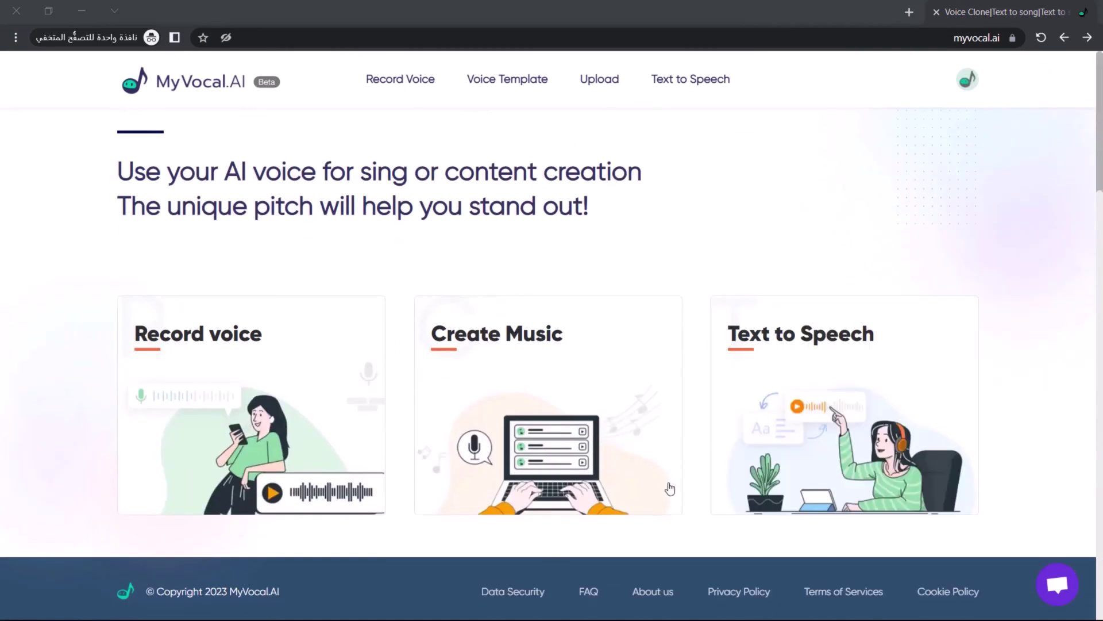
{"action": "scroll", "coordinate": [766, 291], "scroll_direction": "up", "scroll_amount": 3}
{"action": "left_click", "coordinate": [968, 79]}
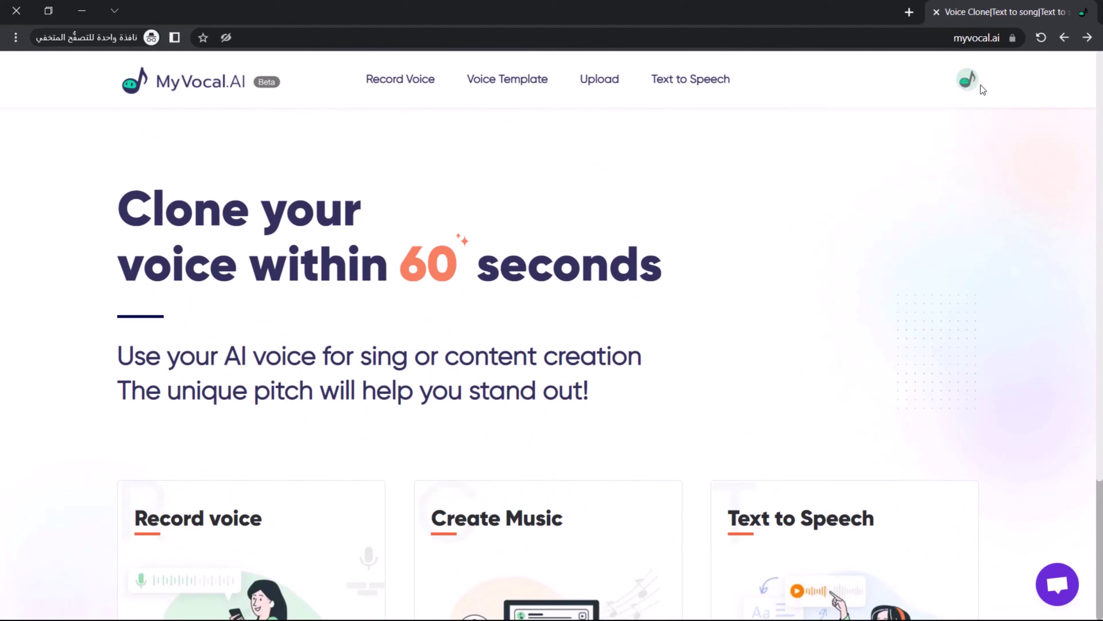
{"action": "mouse_move", "coordinate": [970, 92]}
Go to Record Voice and browse all 25 Unrecord sample sentence cards, 0/25 recorded.
{"action": "left_click", "coordinate": [413, 100]}
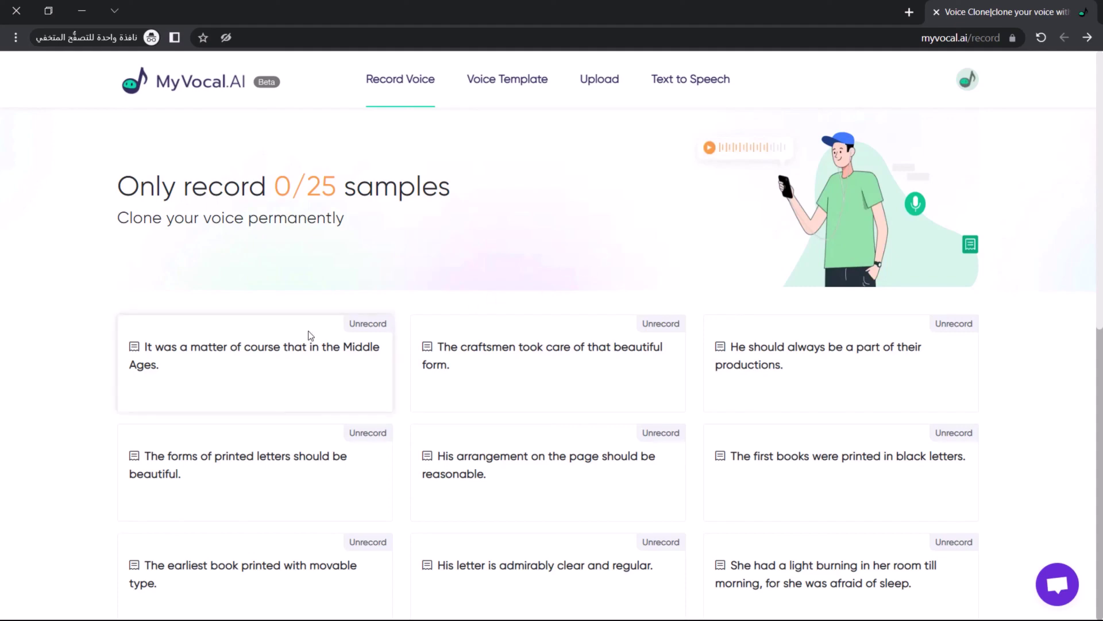
{"action": "scroll", "coordinate": [821, 359], "scroll_direction": "down", "scroll_amount": 4}
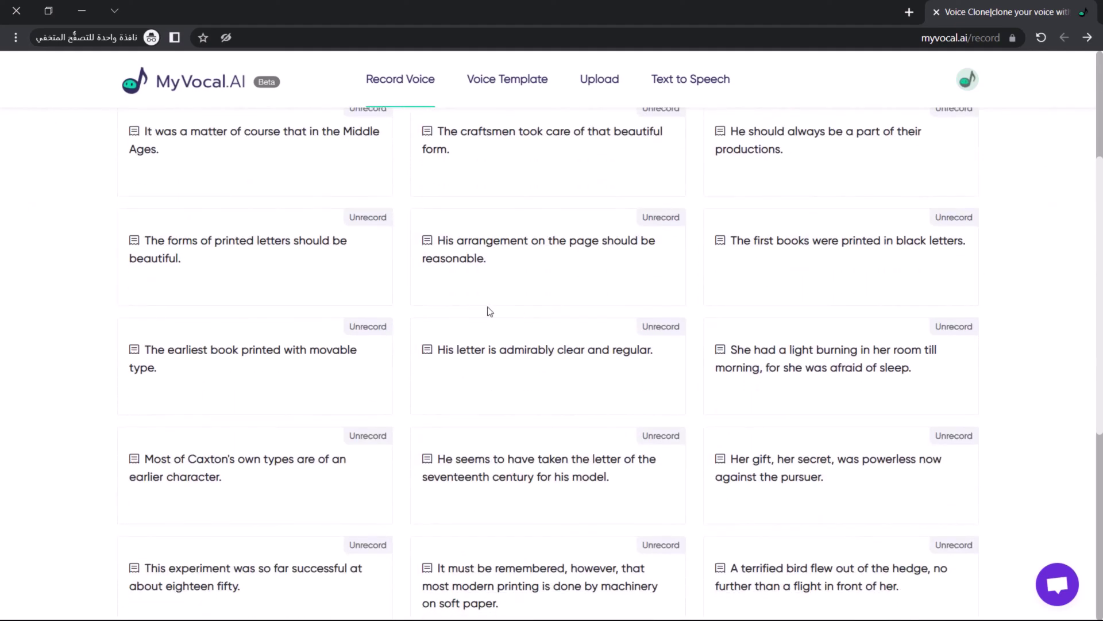
{"action": "scroll", "coordinate": [776, 295], "scroll_direction": "down", "scroll_amount": 4}
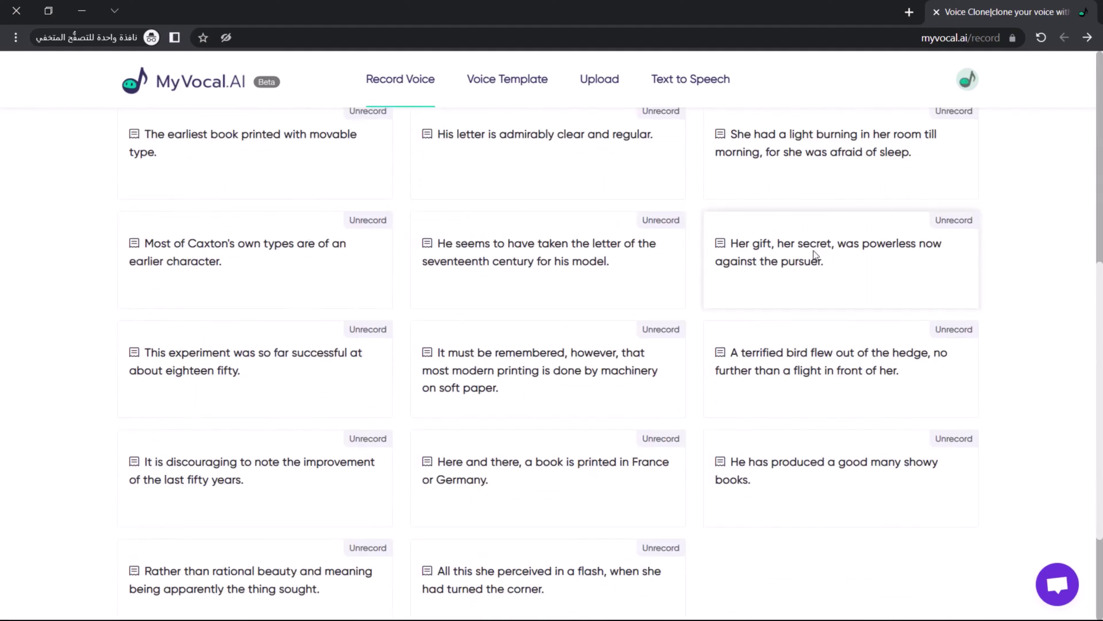
{"action": "scroll", "coordinate": [785, 288], "scroll_direction": "down", "scroll_amount": 3}
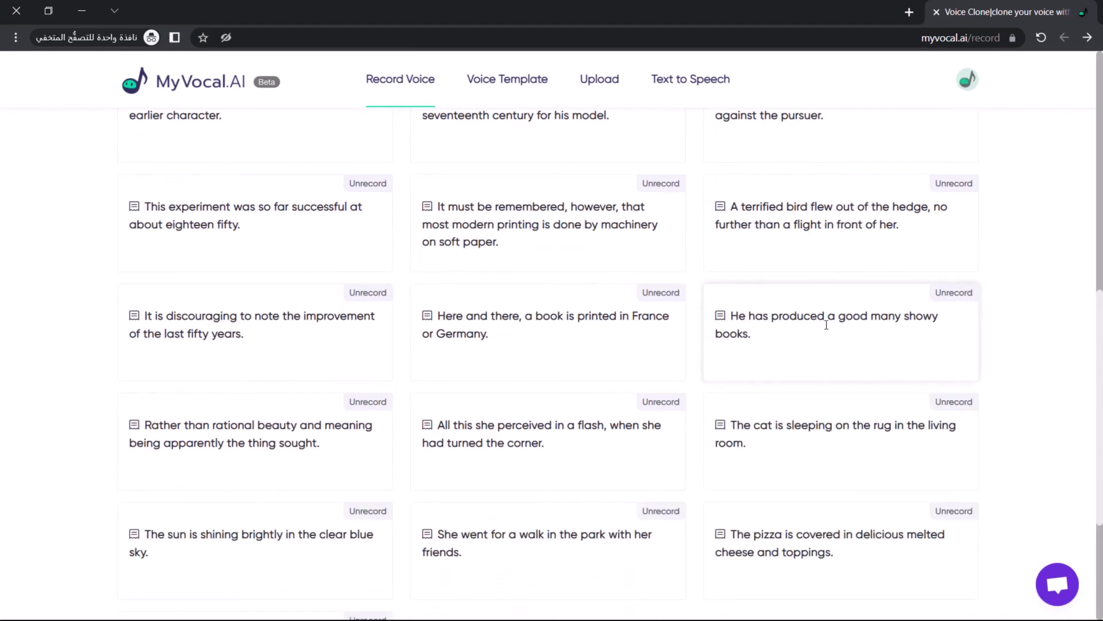
{"action": "scroll", "coordinate": [330, 321], "scroll_direction": "down", "scroll_amount": 4}
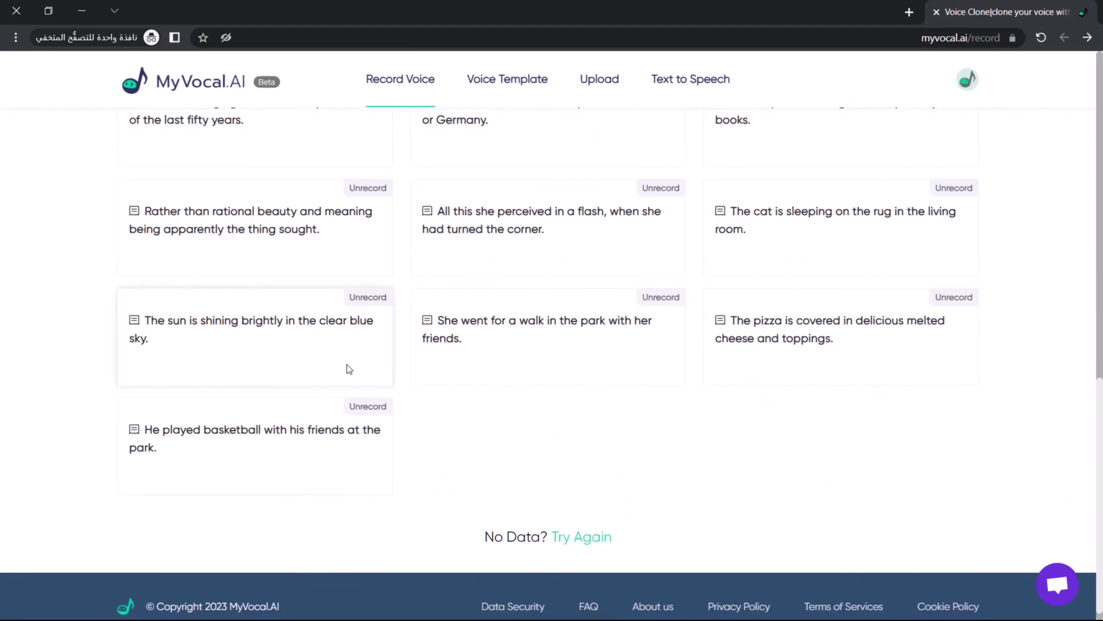
{"action": "scroll", "coordinate": [576, 395], "scroll_direction": "up", "scroll_amount": 5}
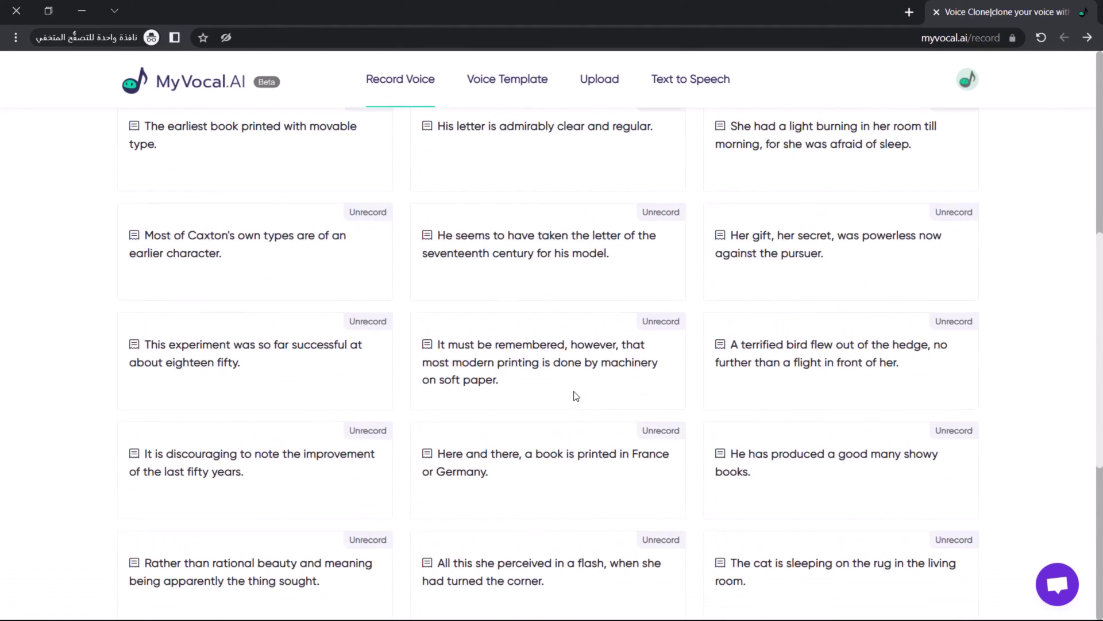
{"action": "scroll", "coordinate": [576, 395], "scroll_direction": "up", "scroll_amount": 6}
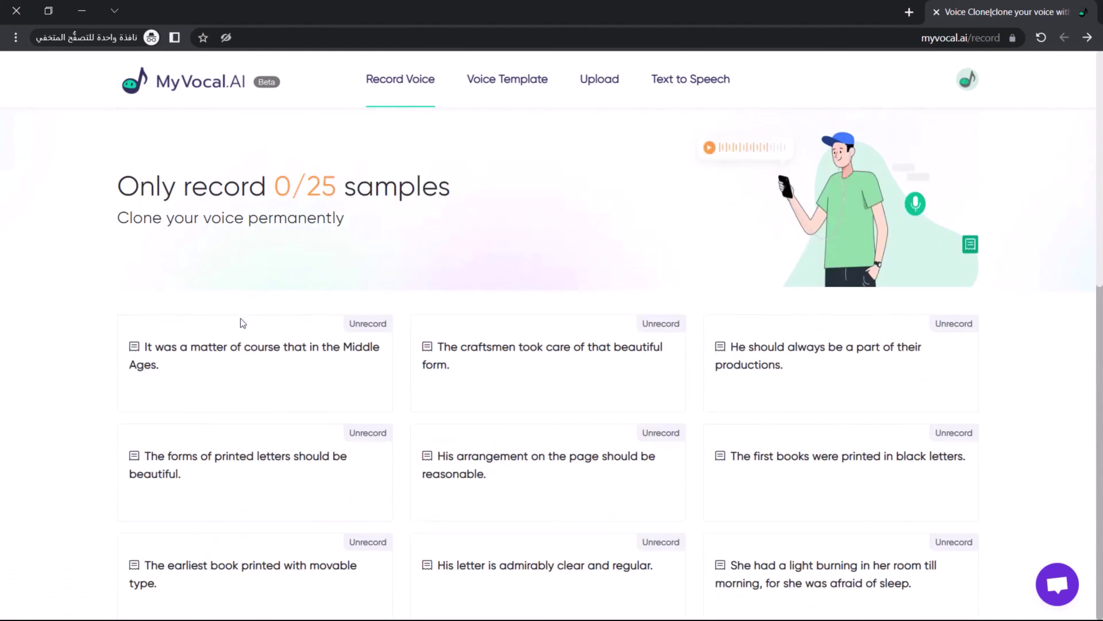
Record a first take of the Middle Ages sentence, allowing microphone access, and listen back.
{"action": "left_click", "coordinate": [259, 358]}
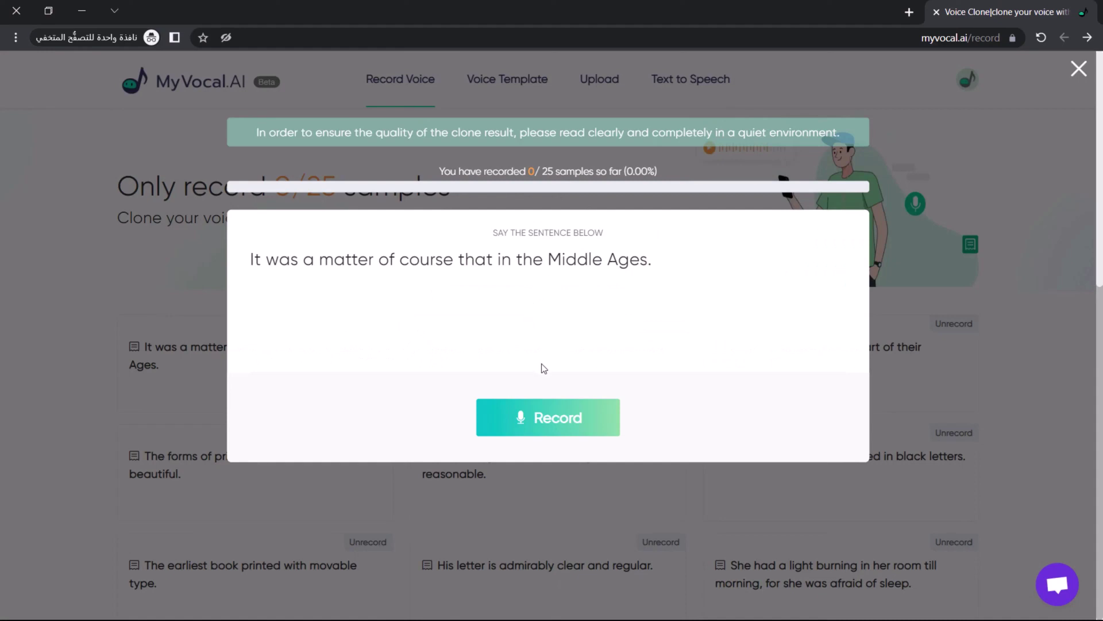
{"action": "left_click", "coordinate": [543, 427]}
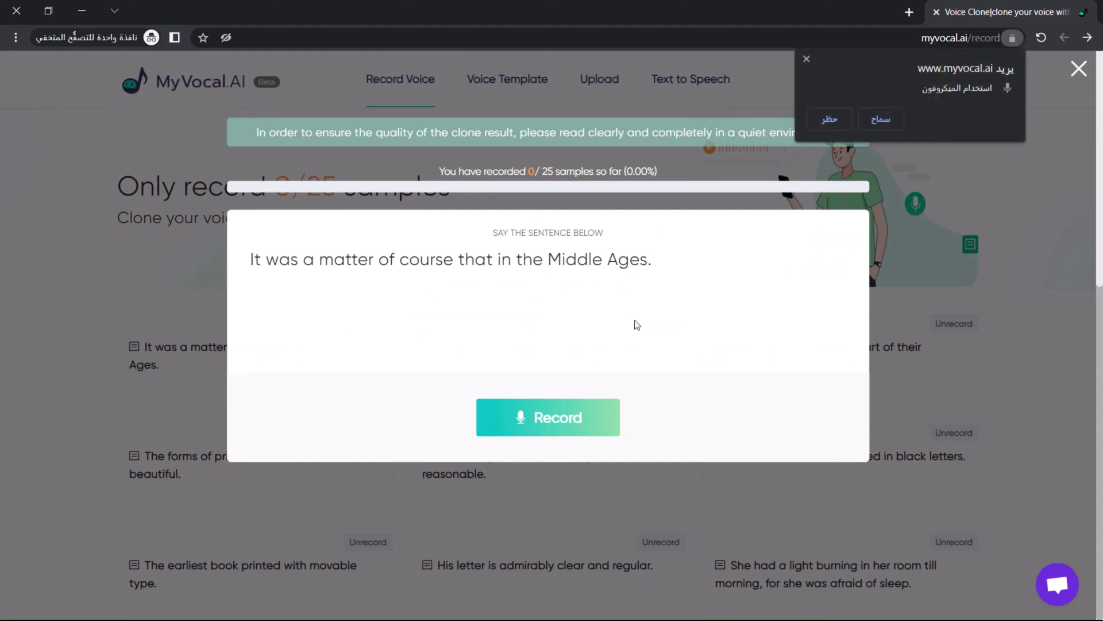
{"action": "left_click", "coordinate": [879, 120]}
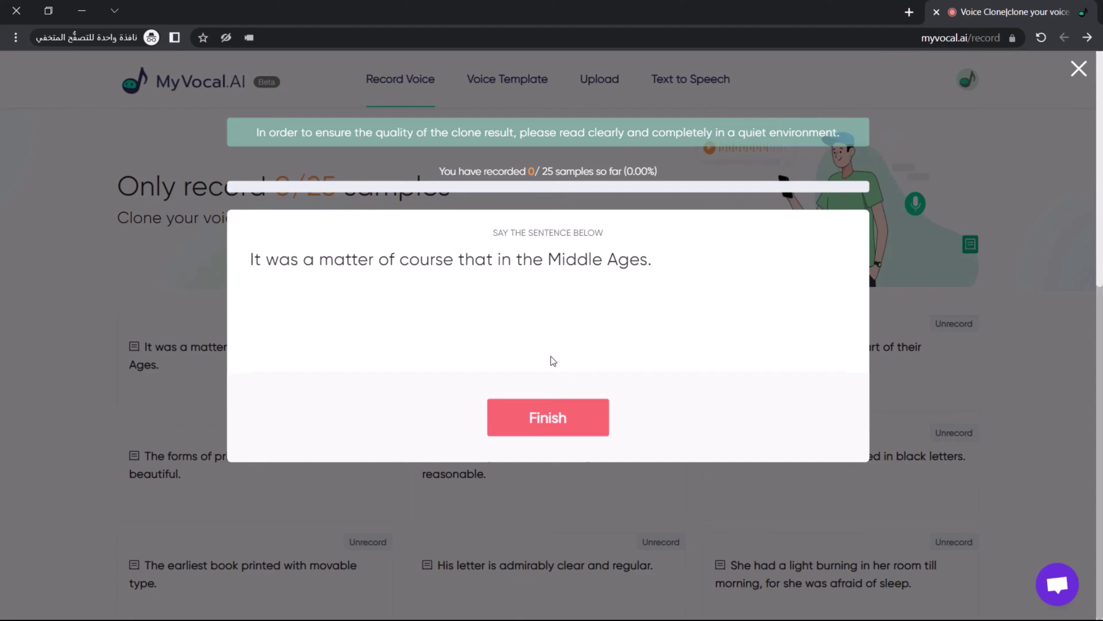
{"action": "left_click", "coordinate": [550, 404]}
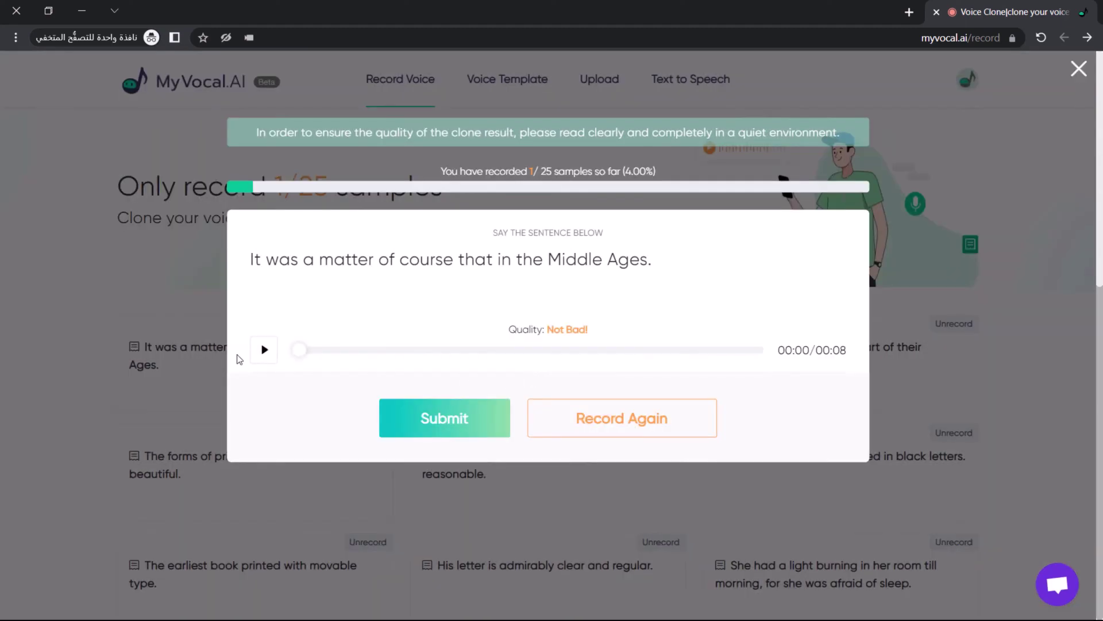
{"action": "left_click", "coordinate": [263, 351]}
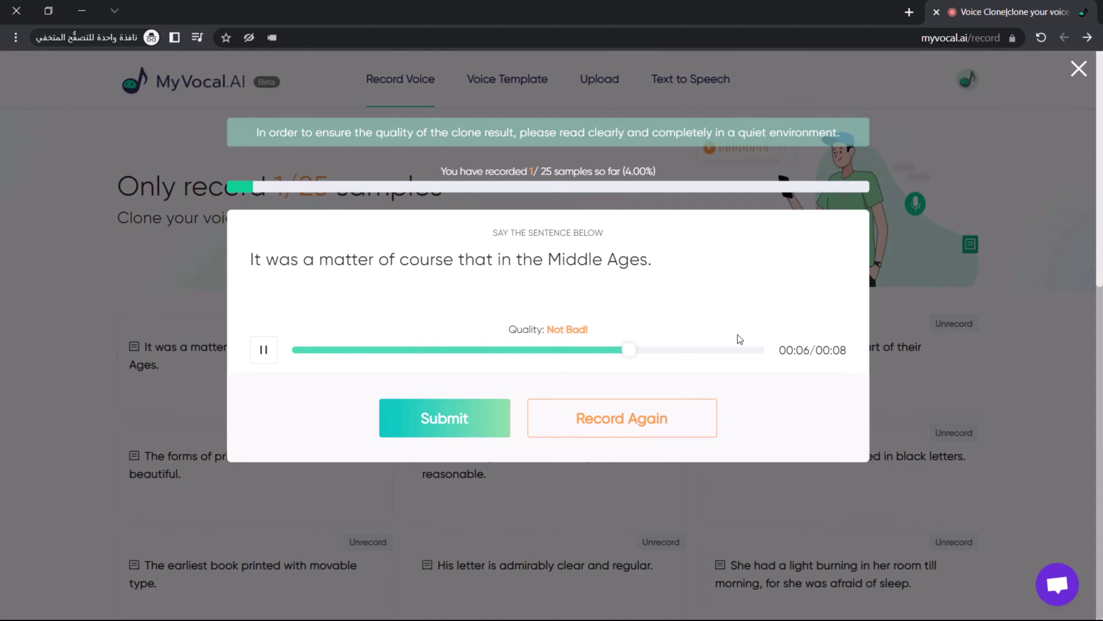
Re-record the sentence until quality shows Great, submit it, and close the recording window.
{"action": "left_click", "coordinate": [656, 414]}
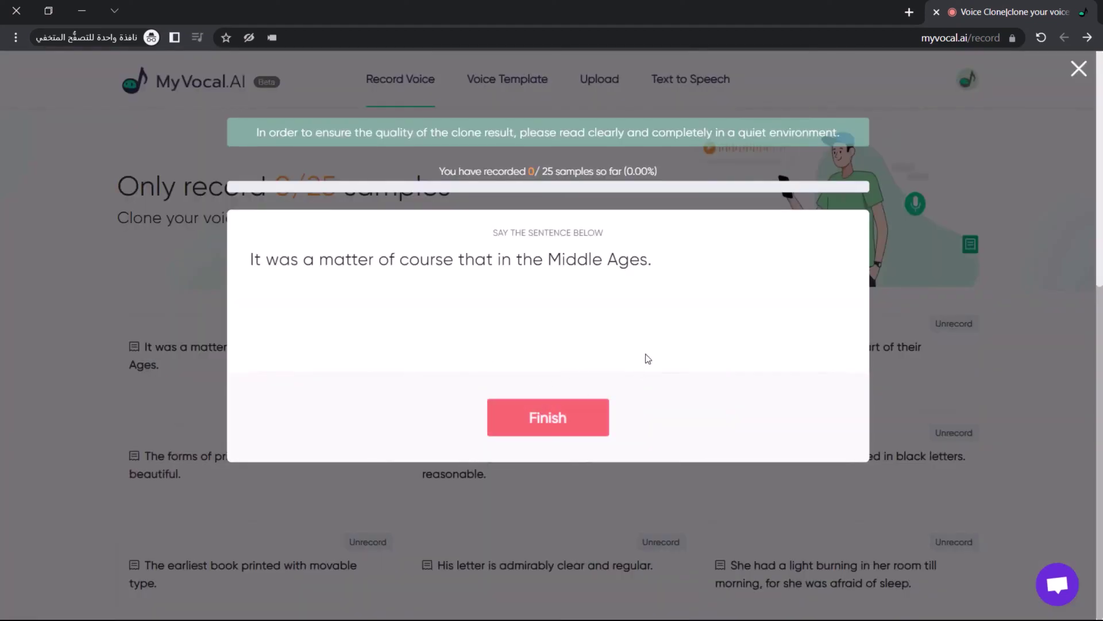
{"action": "left_click", "coordinate": [578, 409]}
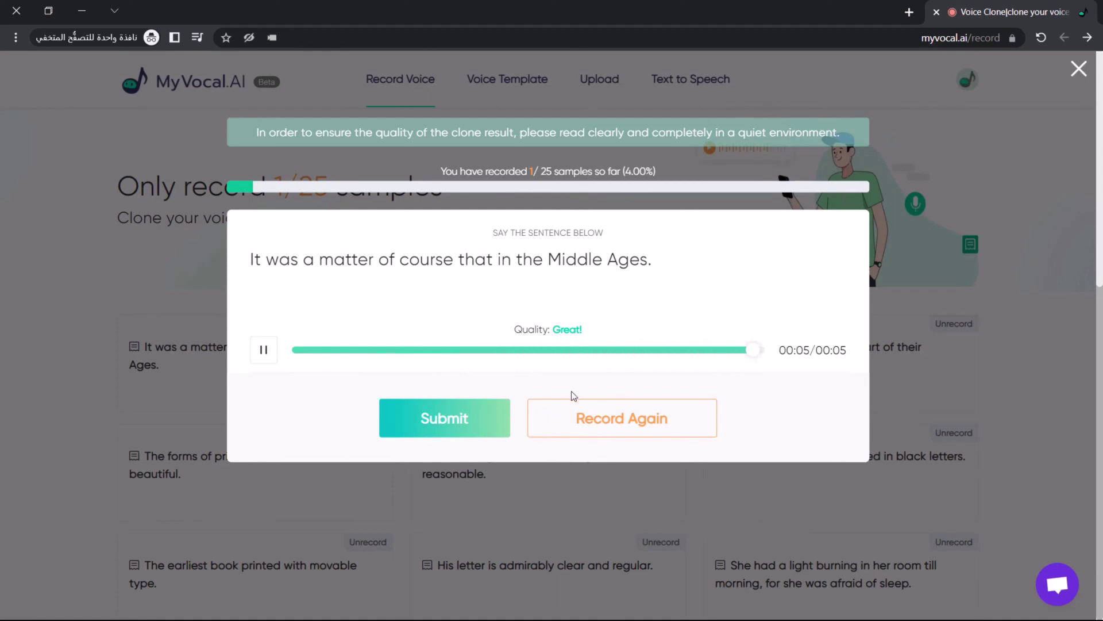
{"action": "left_click", "coordinate": [591, 426]}
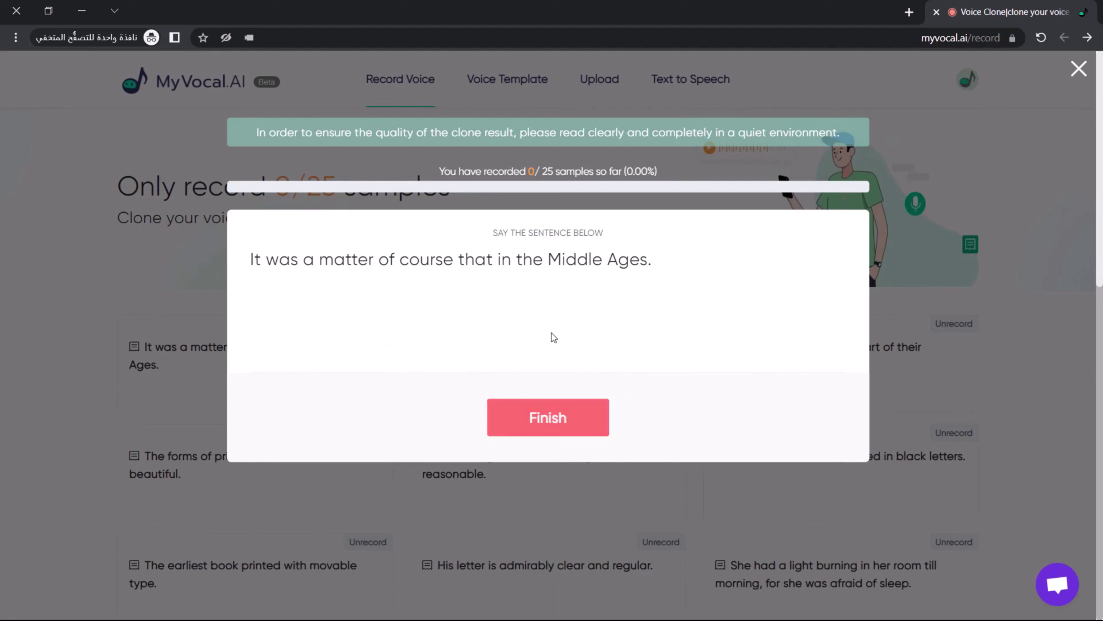
{"action": "left_click", "coordinate": [560, 416]}
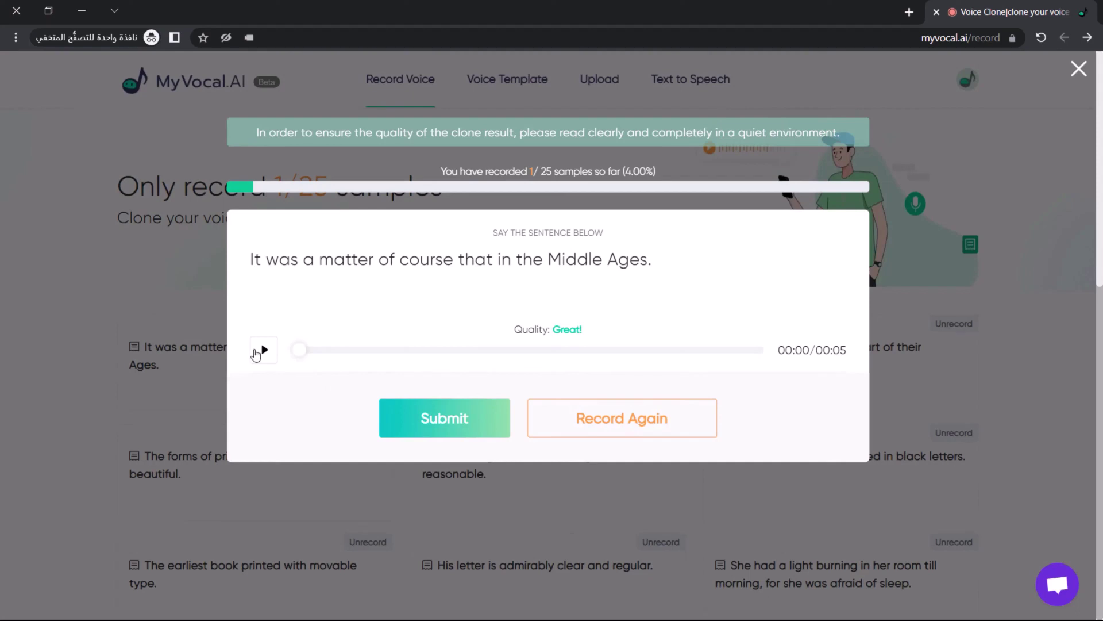
{"action": "left_click", "coordinate": [256, 352]}
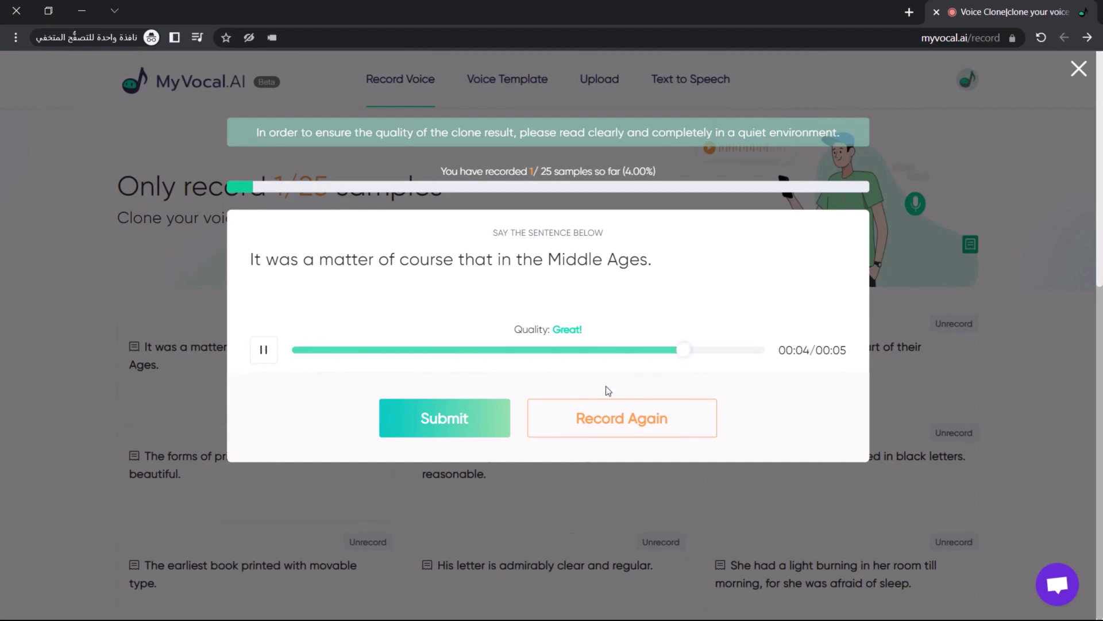
{"action": "left_click", "coordinate": [468, 418]}
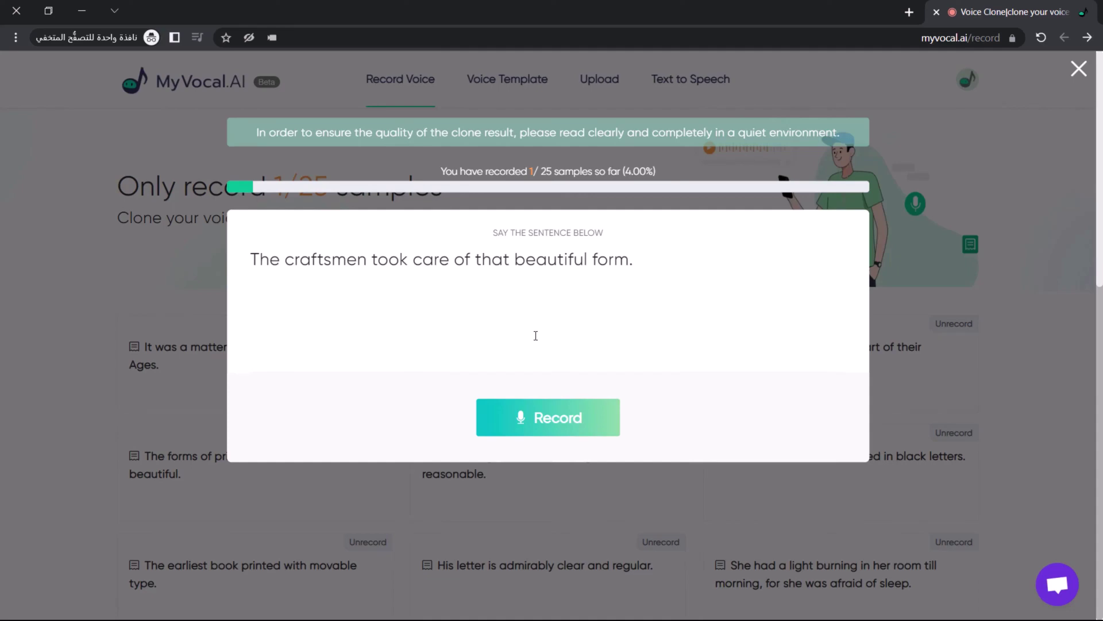
{"action": "left_click", "coordinate": [907, 286]}
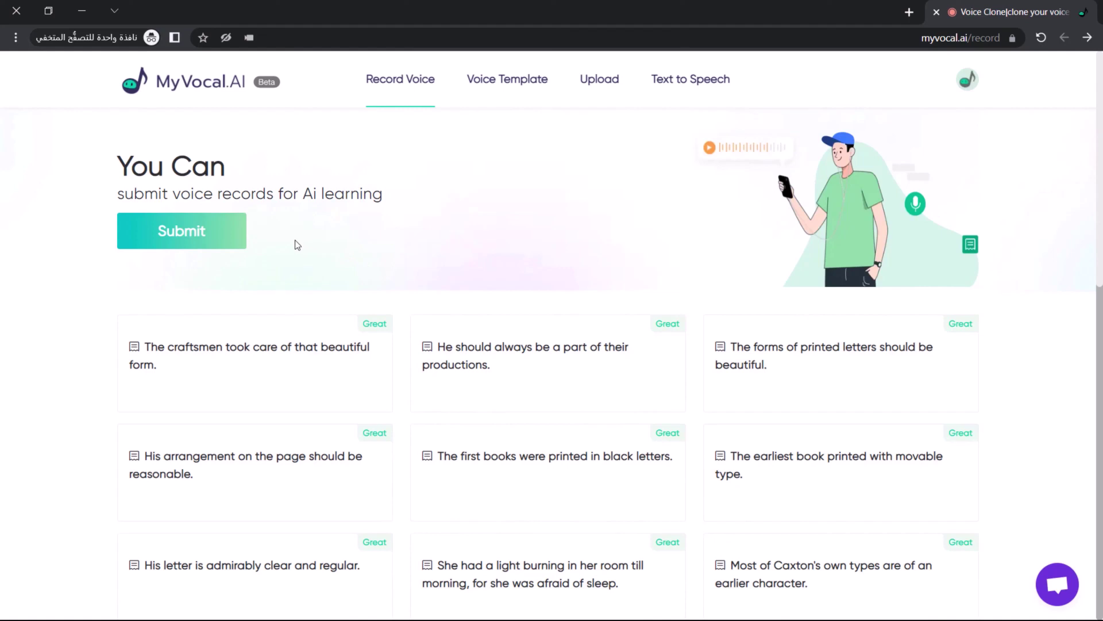
Submit the voice records for AI learning and check the clone progress, 39600 ahead in queue.
{"action": "left_click", "coordinate": [221, 232]}
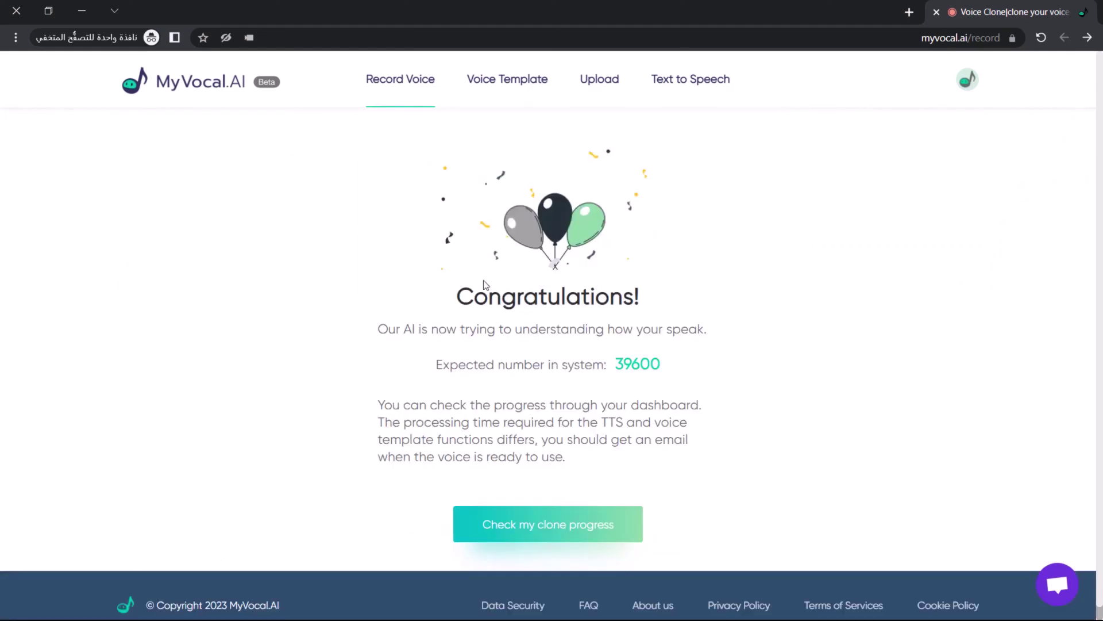
{"action": "left_click", "coordinate": [572, 523]}
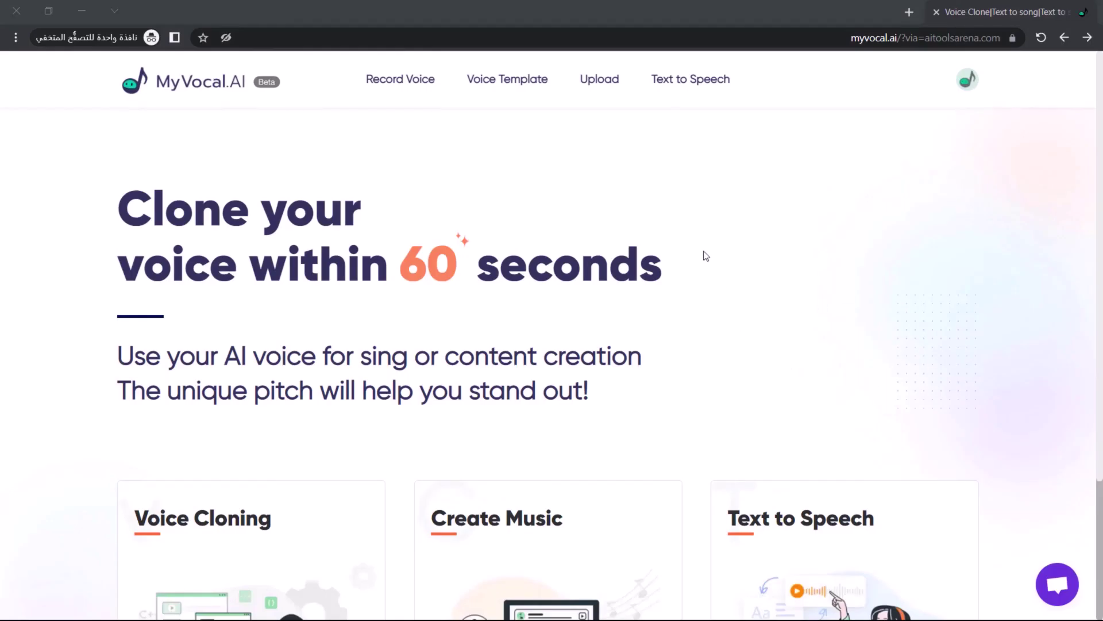
Create a new Text to Speech entry from the pasted AI Generator channel paragraph and submit it.
{"action": "left_click", "coordinate": [701, 110]}
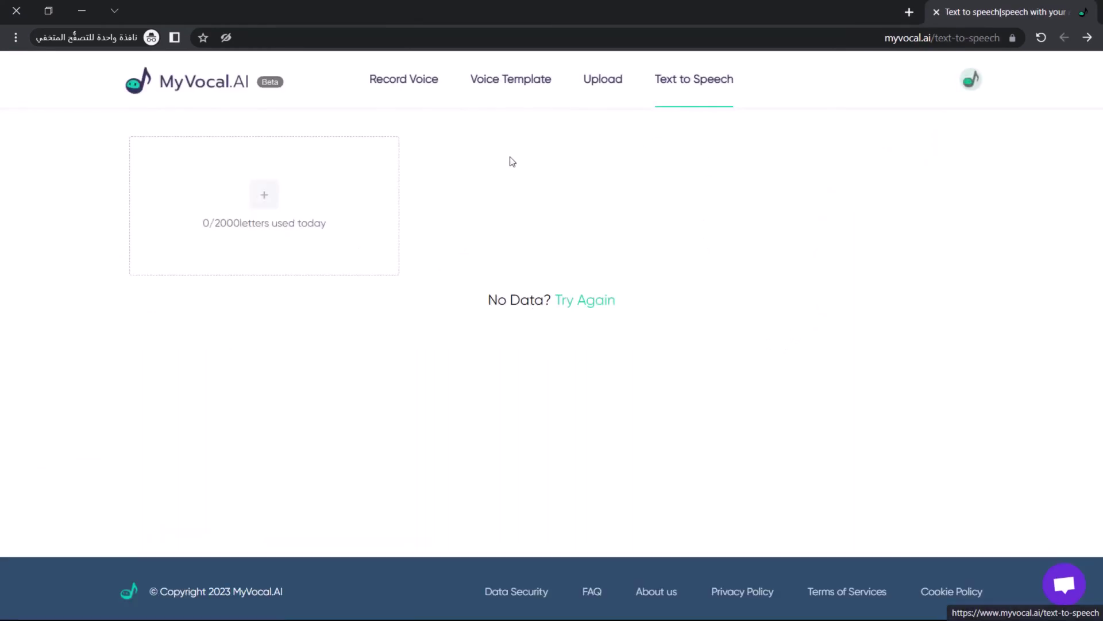
{"action": "left_click", "coordinate": [265, 195]}
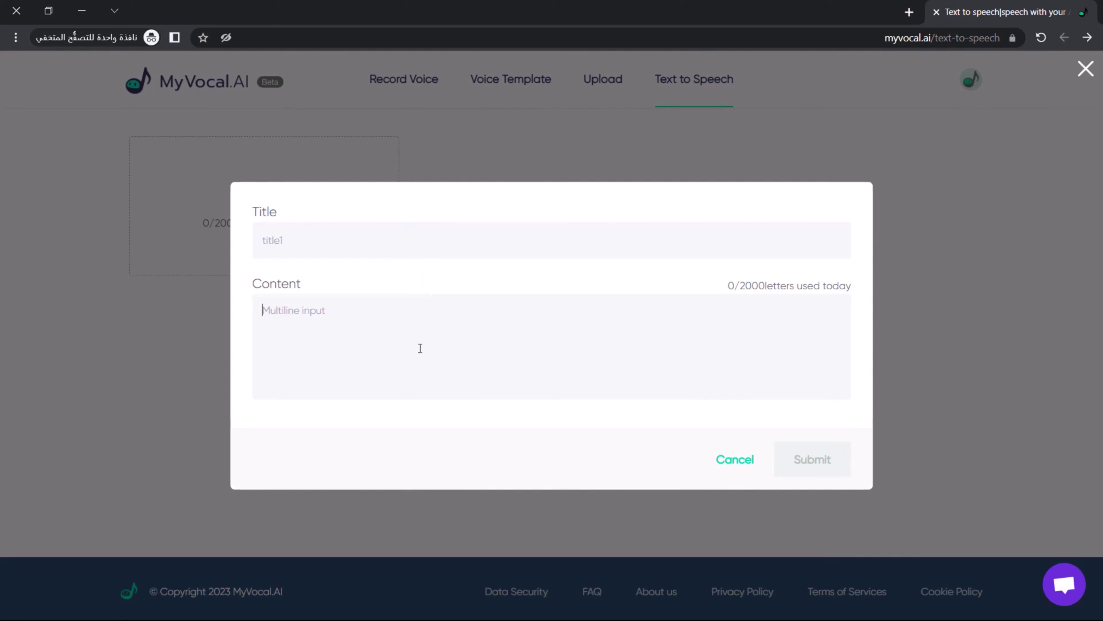
{"action": "type", "text": "The AI Generator channel is keen to give you everything new related to artificial intelligence and its applications that help you in all different aspects of your life, and all you have to do to be informed of all new is to subscribe to our channel and activate the bell button"}
{"action": "left_click", "coordinate": [825, 461]}
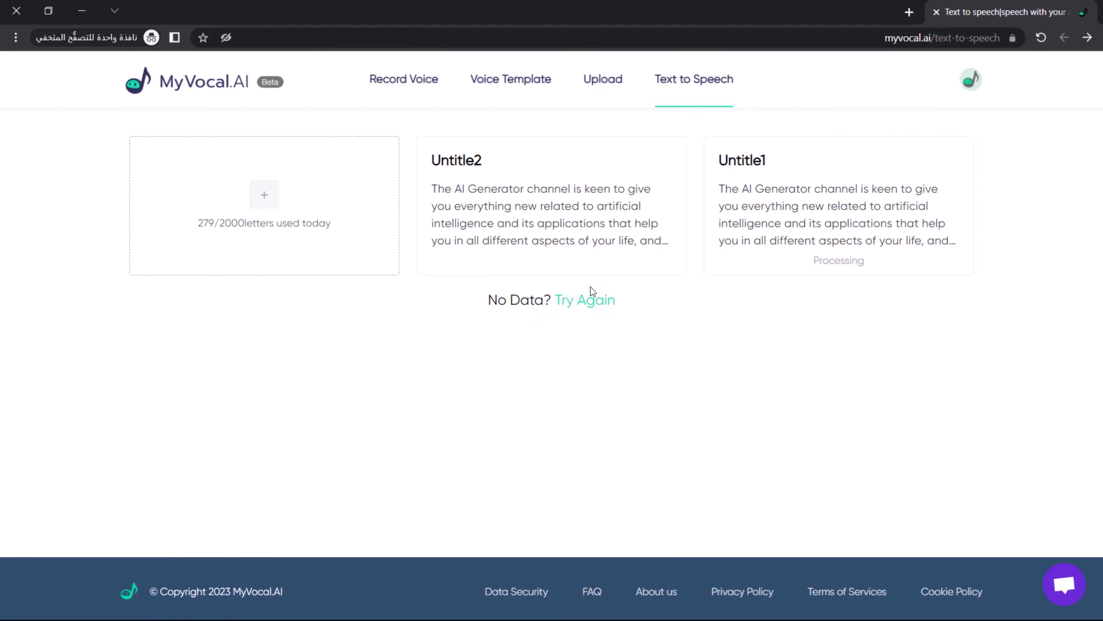
Open the Untitle2 entry and play its 19-second generated speech.
{"action": "left_click", "coordinate": [748, 247]}
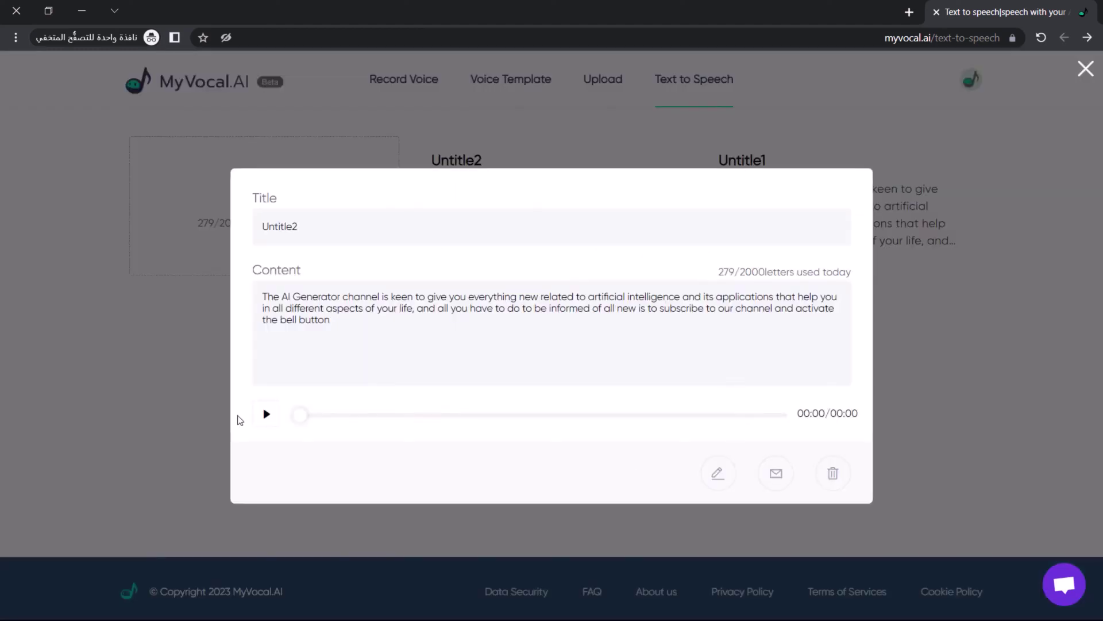
{"action": "left_click", "coordinate": [266, 413]}
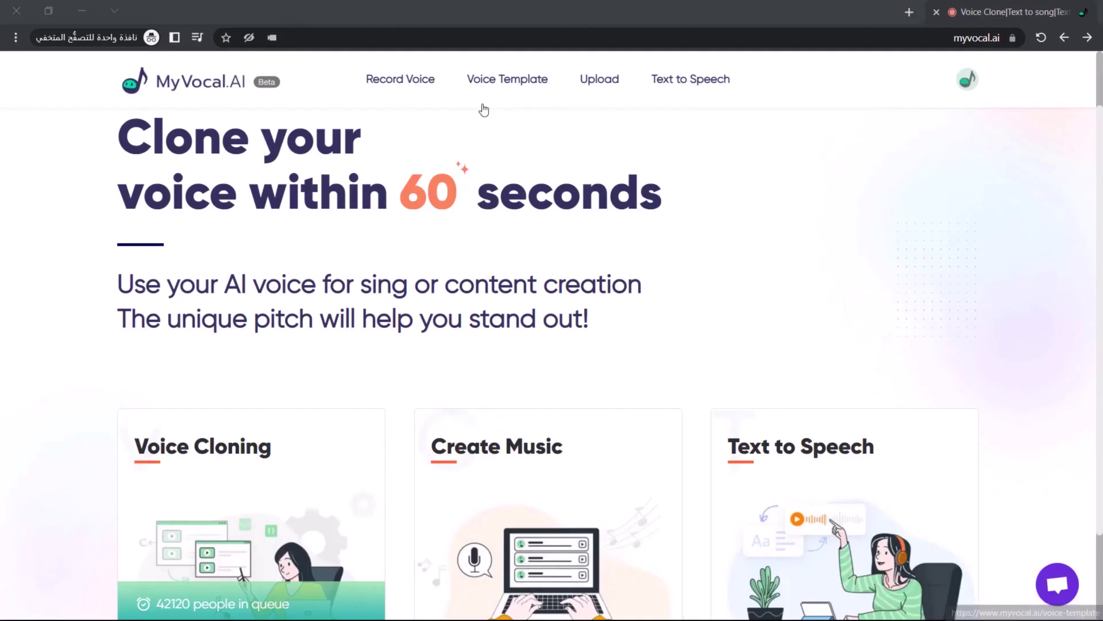
Browse the RAP voice templates and play the Captain america template preview.
{"action": "left_click", "coordinate": [504, 91]}
{"action": "scroll", "coordinate": [663, 302], "scroll_direction": "down", "scroll_amount": 5}
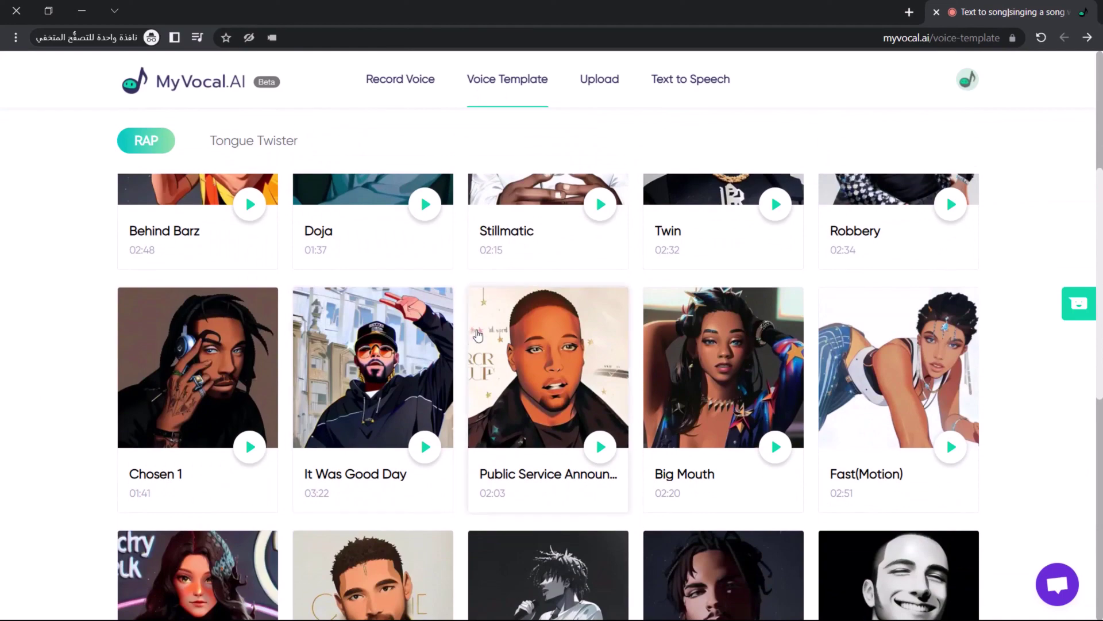
{"action": "scroll", "coordinate": [690, 352], "scroll_direction": "down", "scroll_amount": 6}
{"action": "scroll", "coordinate": [643, 352], "scroll_direction": "down", "scroll_amount": 3}
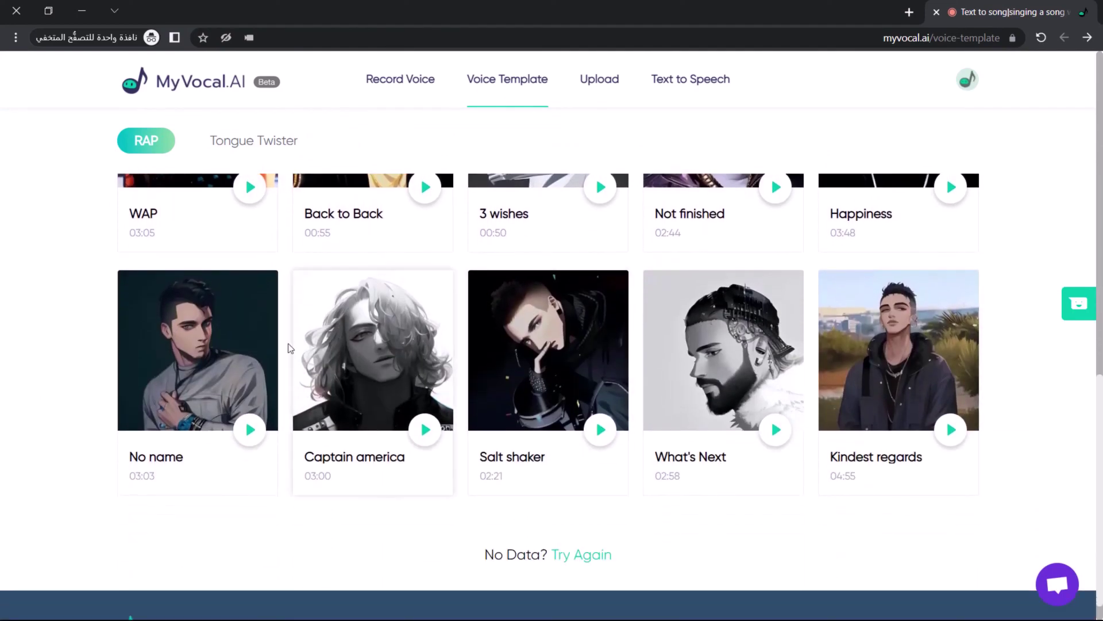
{"action": "left_click", "coordinate": [249, 365]}
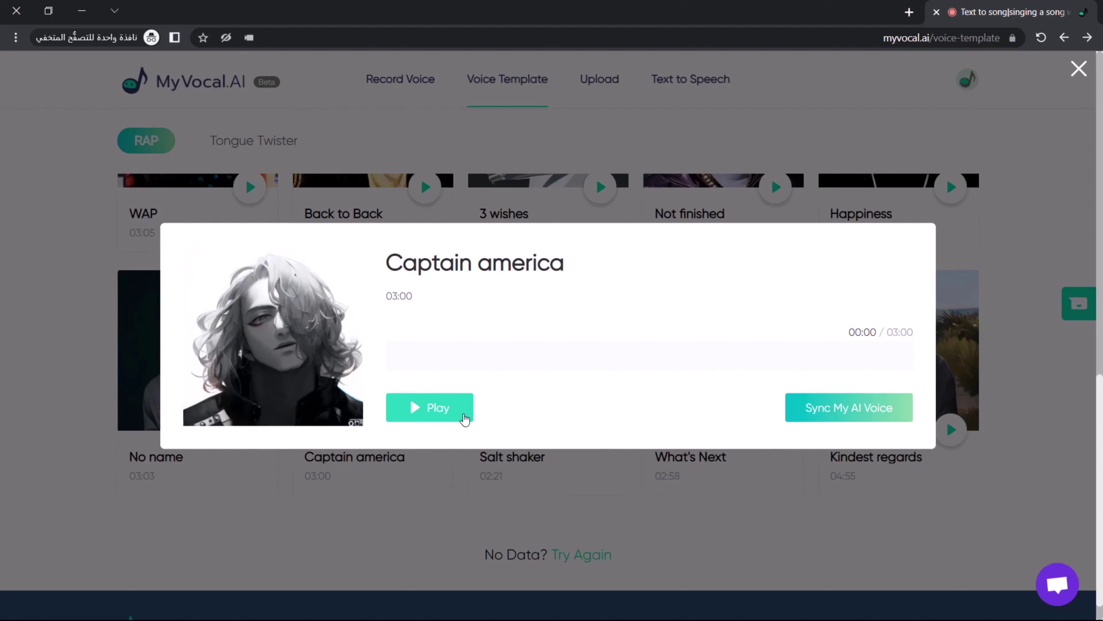
{"action": "left_click", "coordinate": [431, 405]}
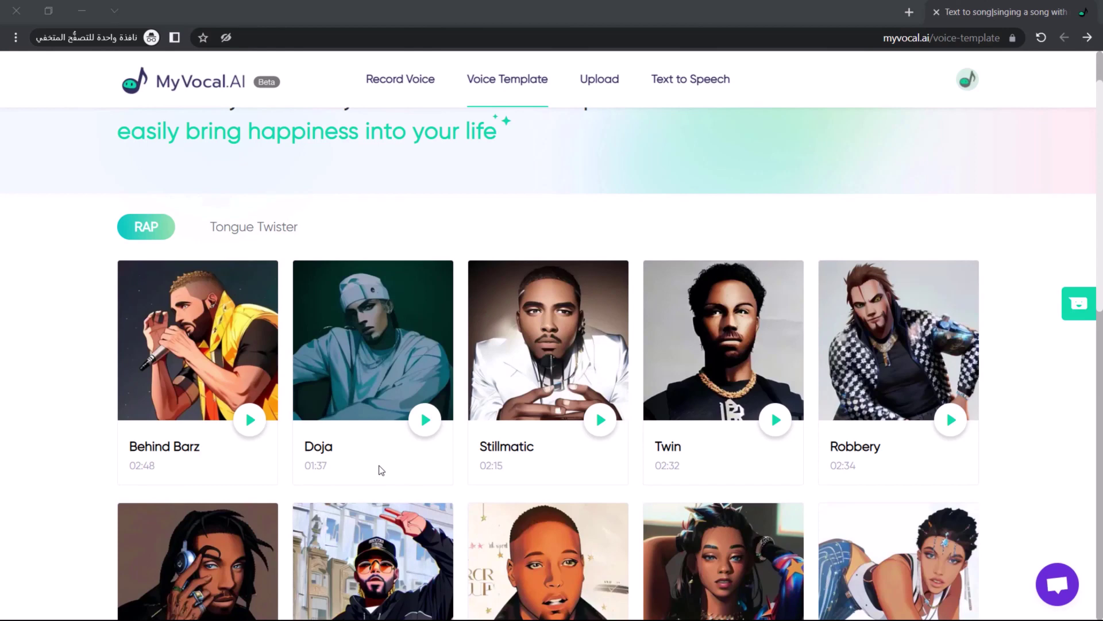
In Tongue Twister templates, play the Good Cook Cook and Peter Piper previews, then close.
{"action": "left_click", "coordinate": [250, 227]}
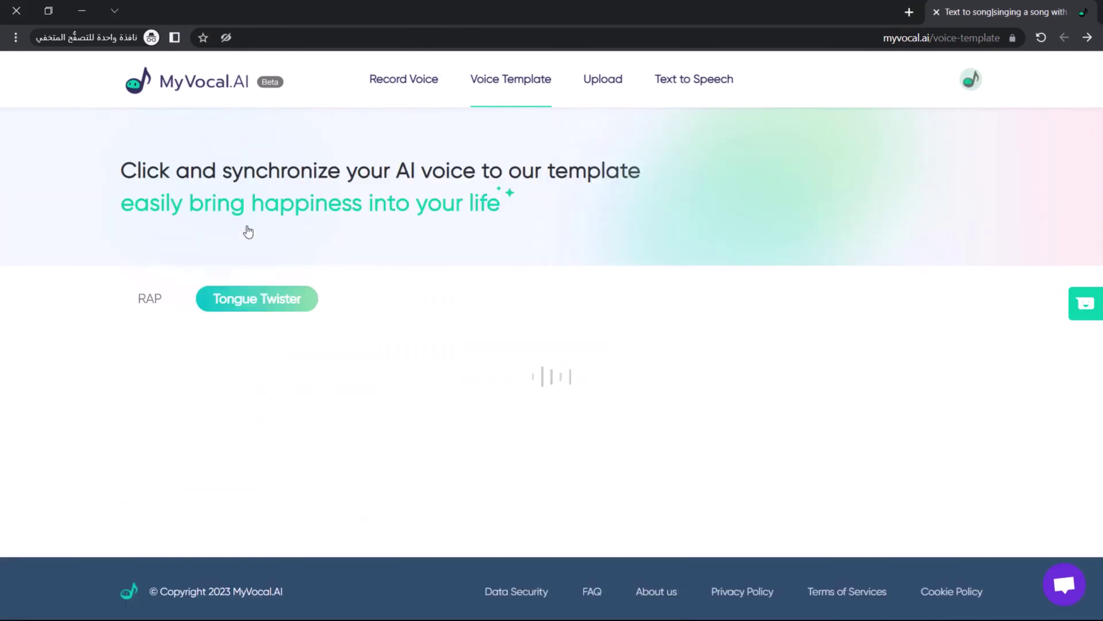
{"action": "scroll", "coordinate": [239, 365], "scroll_direction": "down", "scroll_amount": 1}
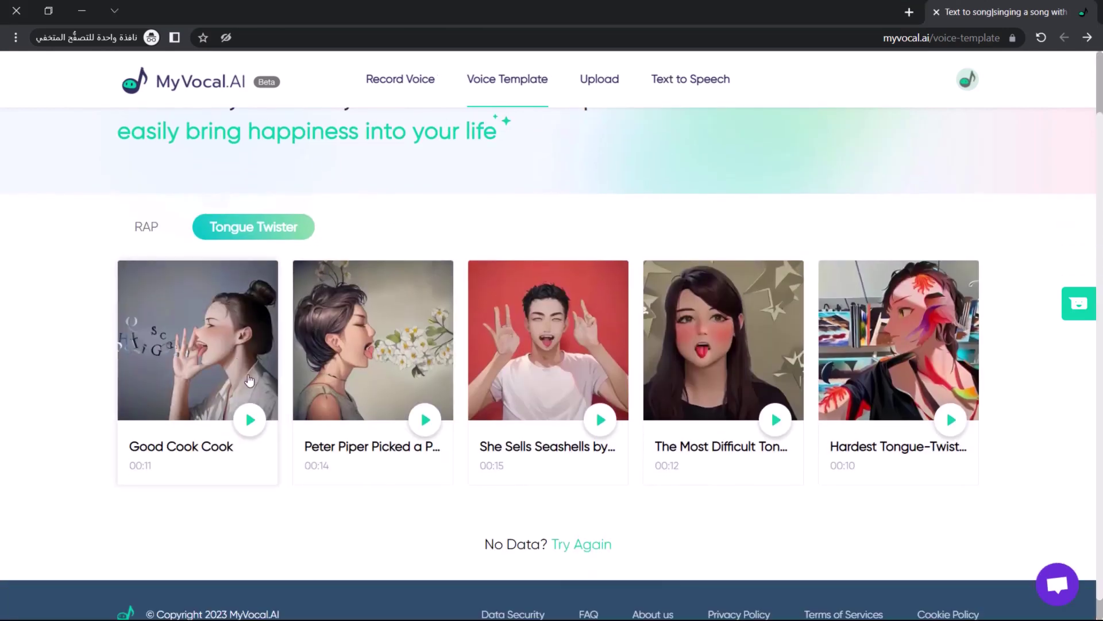
{"action": "left_click", "coordinate": [250, 420]}
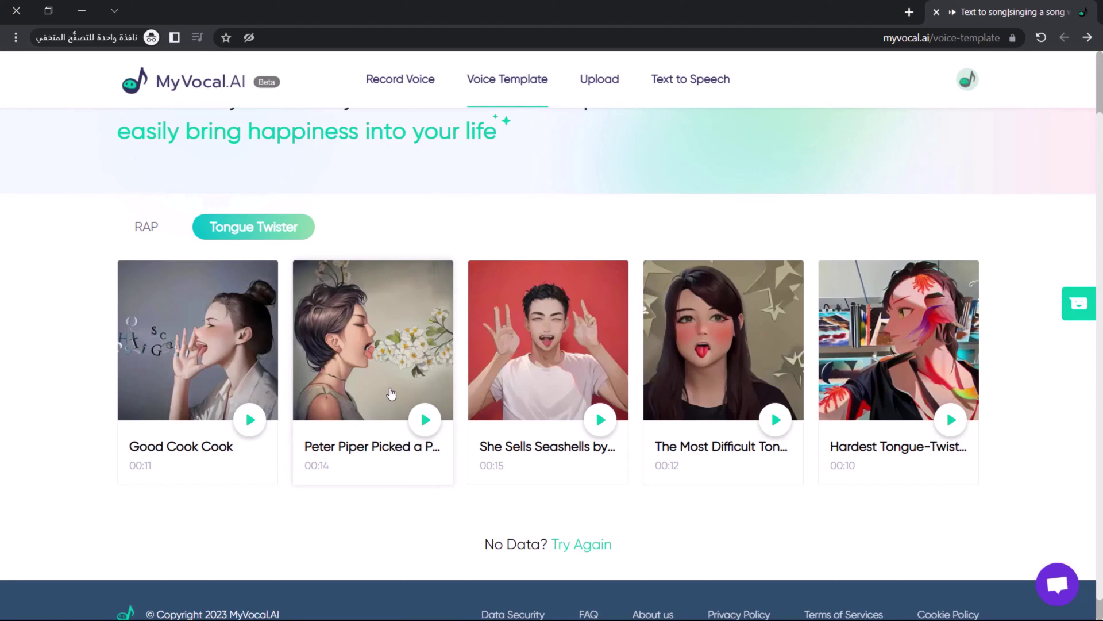
{"action": "left_click", "coordinate": [397, 402]}
{"action": "left_click", "coordinate": [454, 409]}
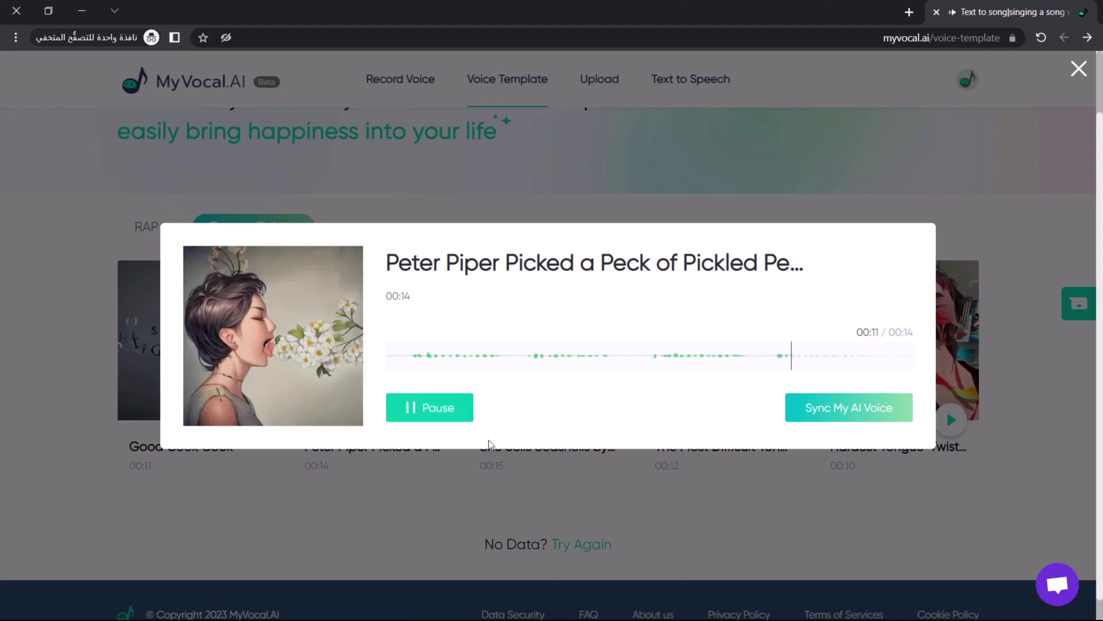
{"action": "left_click", "coordinate": [509, 475]}
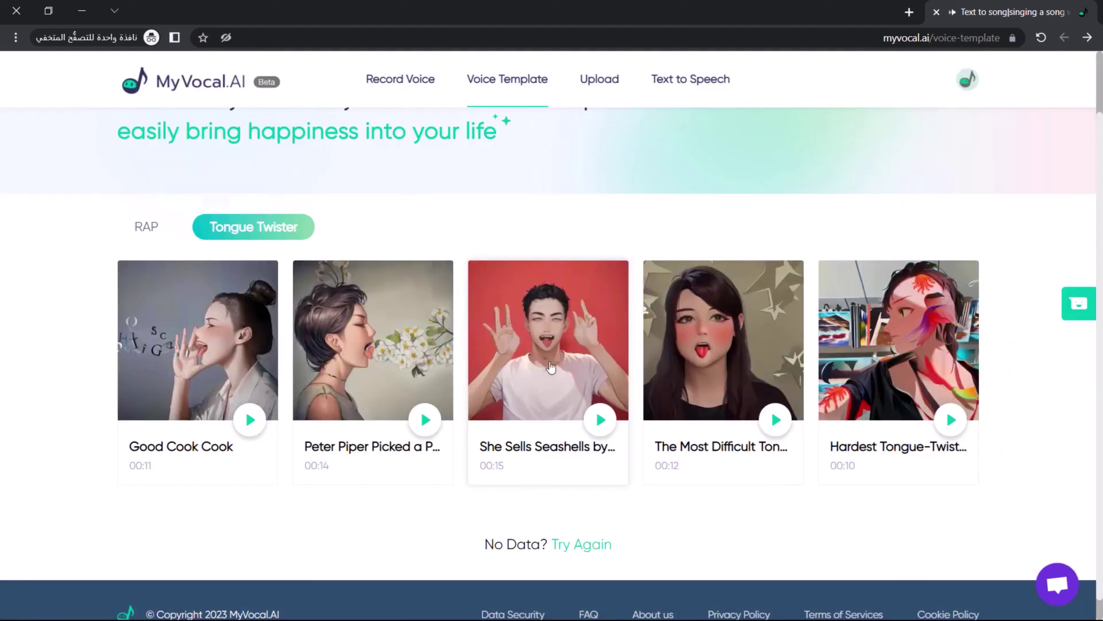
{"action": "left_click", "coordinate": [545, 348]}
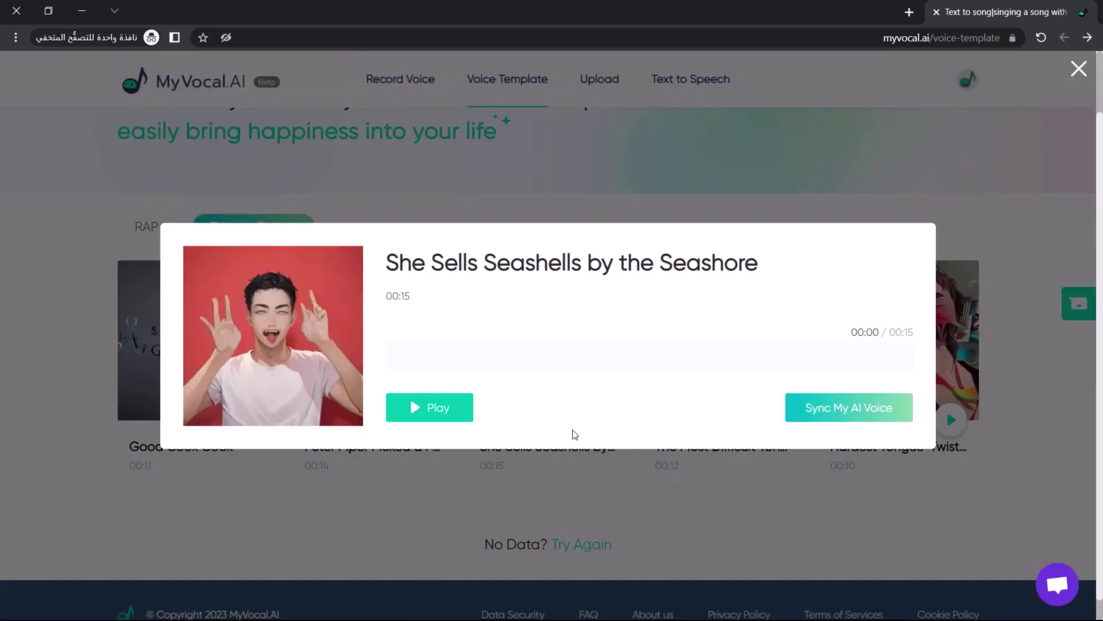
{"action": "left_click", "coordinate": [457, 416]}
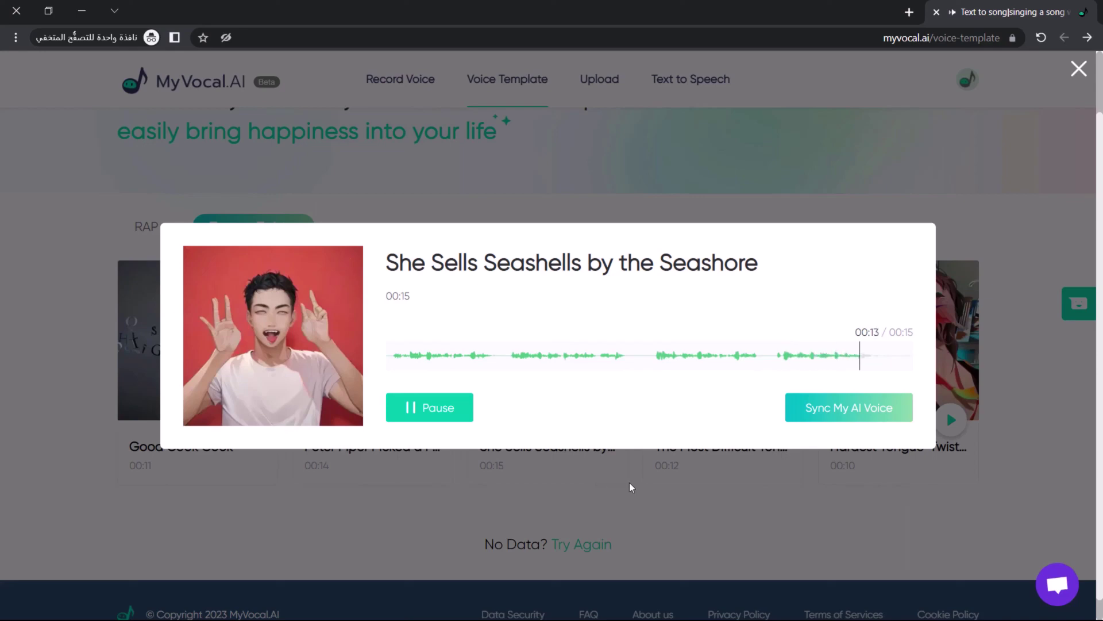
{"action": "left_click", "coordinate": [692, 481]}
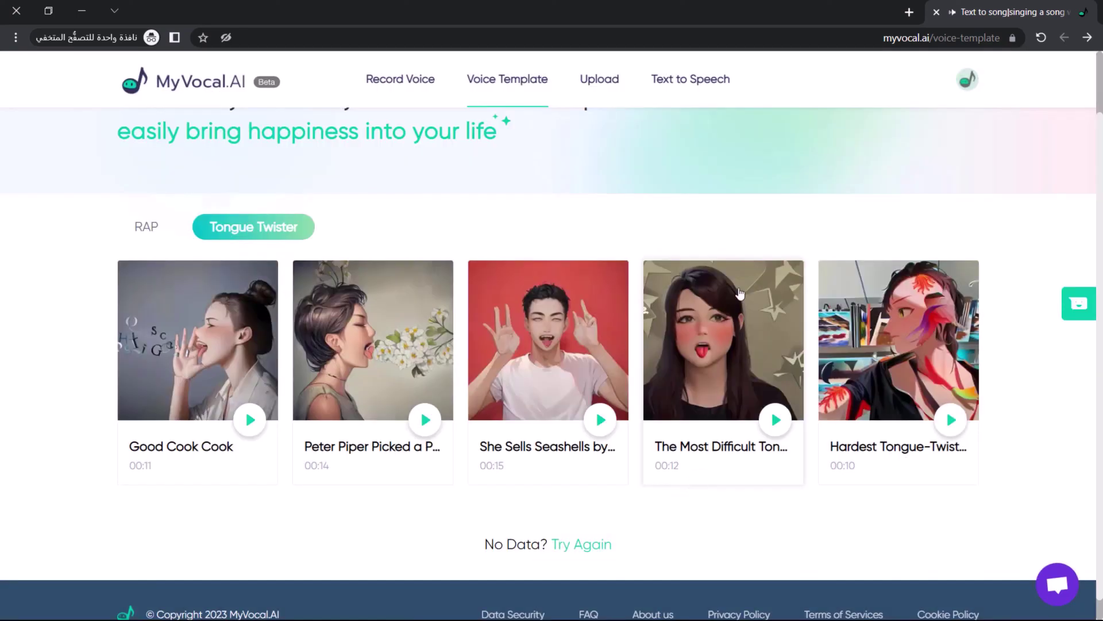